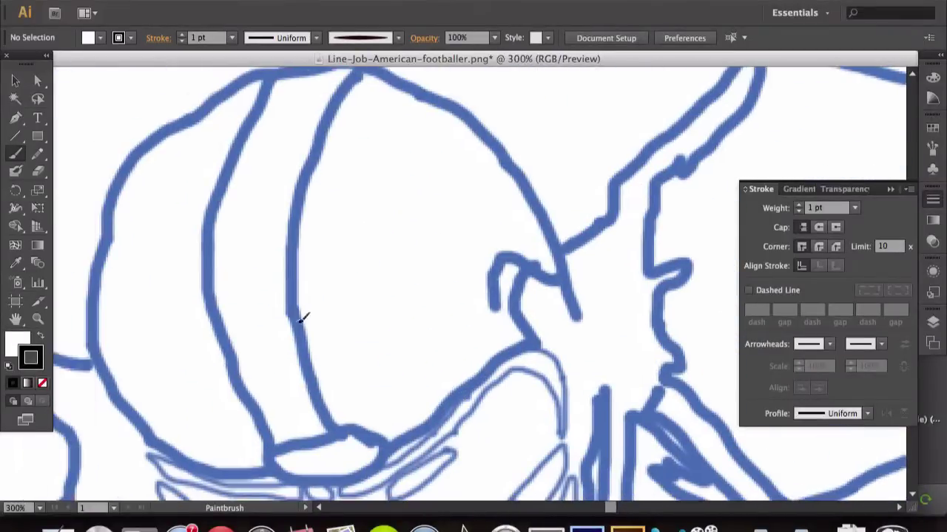
Ink the helmet's two centre stripes and the oval at its front in black.
drag(333, 425, 360, 74)
scroll(355, 173, left, 2)
drag(284, 103, 332, 448)
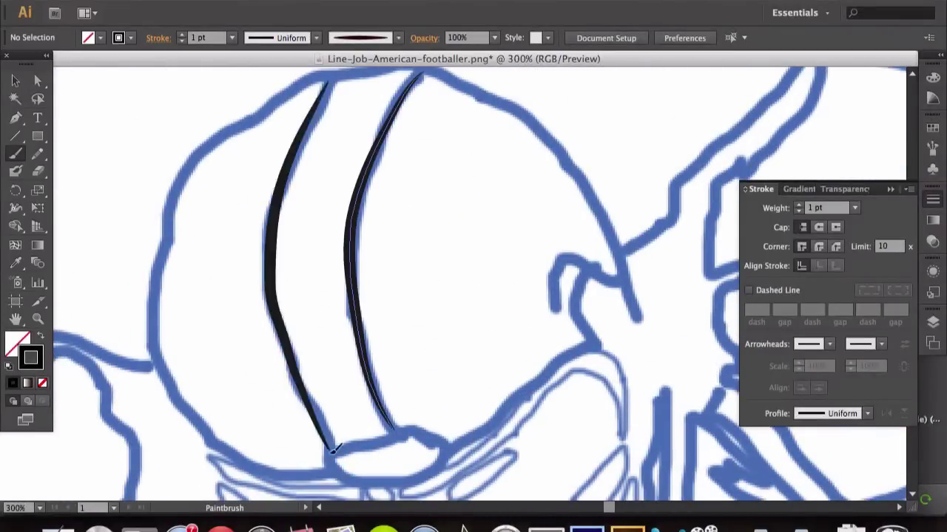
scroll(361, 337, down, 3)
drag(361, 341, 358, 375)
scroll(313, 275, up, 3)
scroll(296, 417, down, 2)
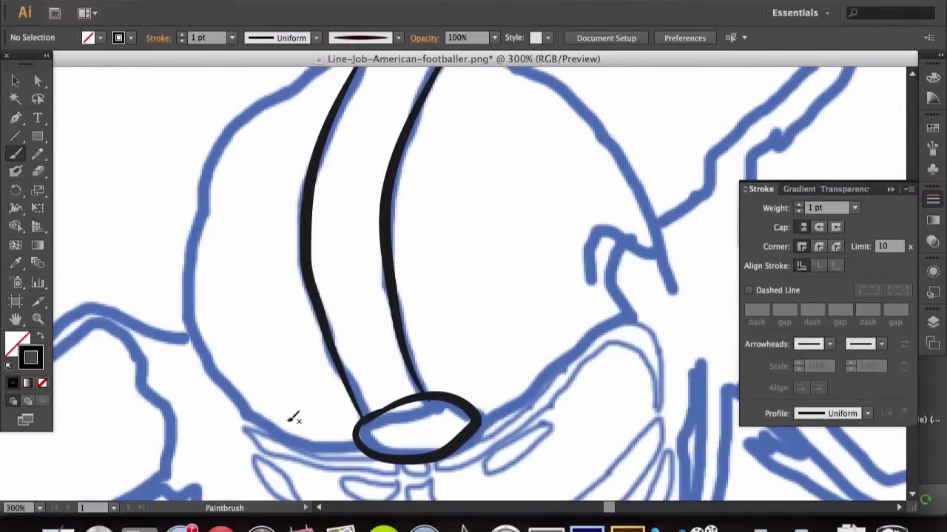
Trace the helmet outline, chin line and diagonal line to the helmet top in black.
key(ctrl+minus)
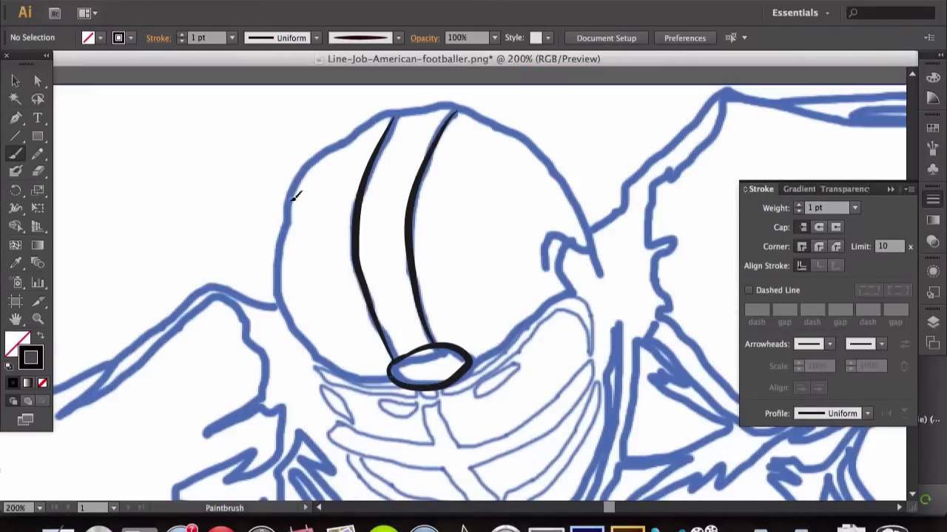
drag(520, 129, 607, 313)
key(ctrl+plus)
key(ctrl+plus)
key(ctrl+plus)
key(ctrl+minus)
key(ctrl+minus)
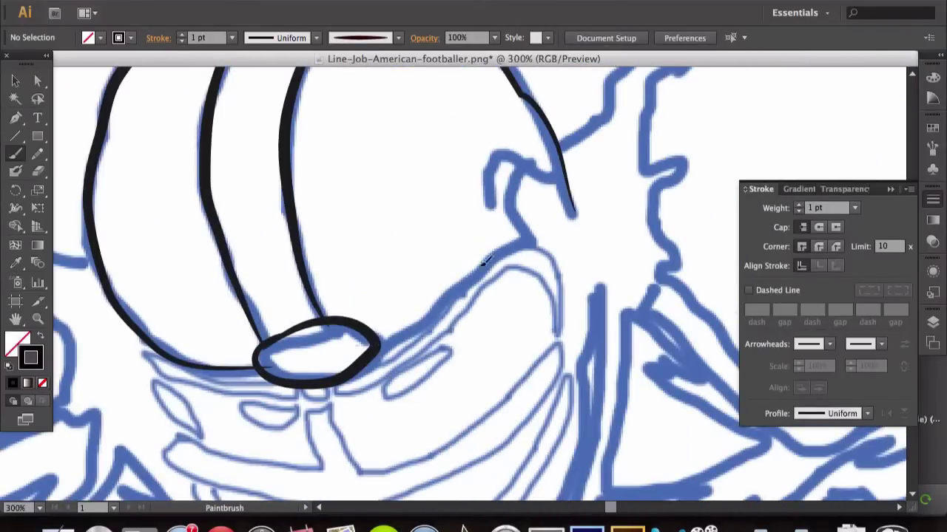
mouse_move(362, 344)
mouse_down()
mouse_move(518, 172)
mouse_move(226, 299)
mouse_up()
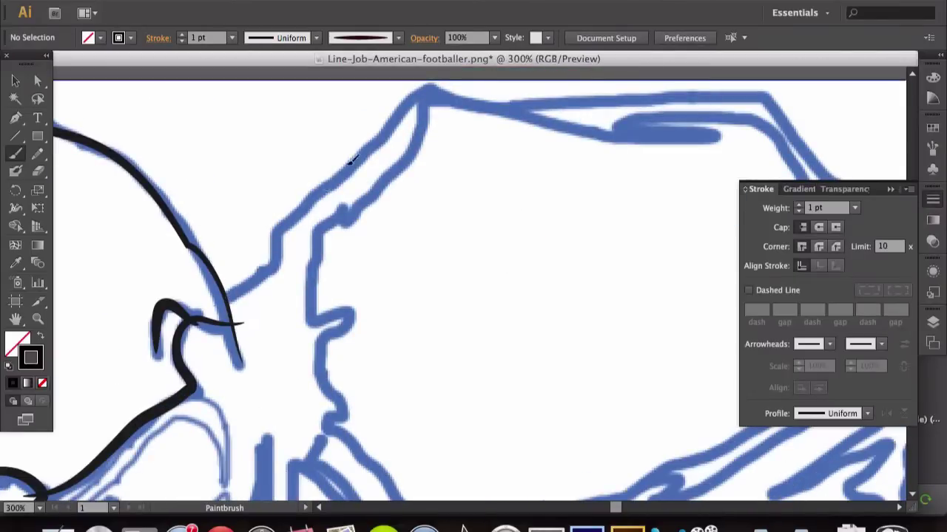
drag(352, 161, 414, 91)
drag(404, 88, 183, 148)
mouse_move(685, 304)
mouse_down()
mouse_move(390, 82)
mouse_move(421, 290)
mouse_up()
drag(439, 411, 323, 315)
Ink the helmet's right-hand edge and remaining outline in black.
drag(442, 466, 584, 407)
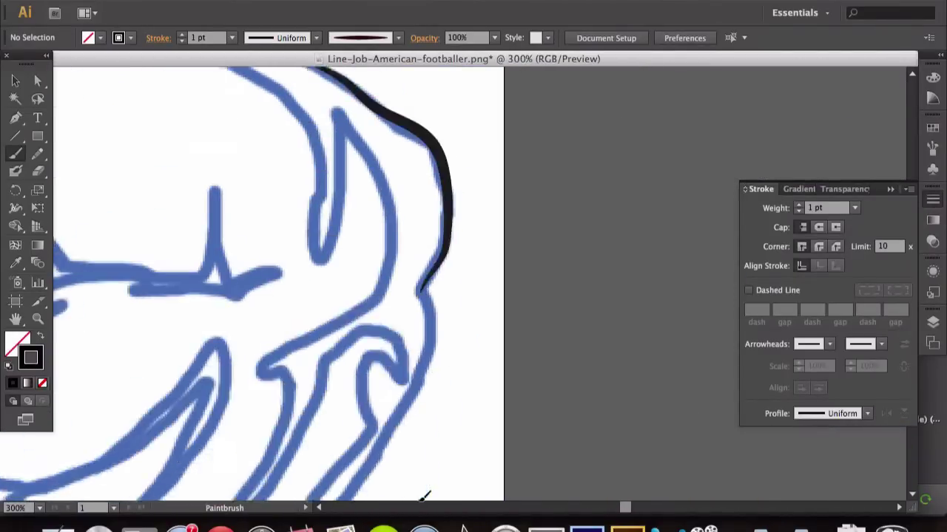
key(ctrl+minus)
drag(499, 222, 264, 489)
mouse_move(333, 399)
mouse_down()
mouse_move(322, 246)
mouse_move(476, 338)
mouse_move(383, 209)
mouse_move(226, 399)
mouse_move(272, 396)
mouse_up()
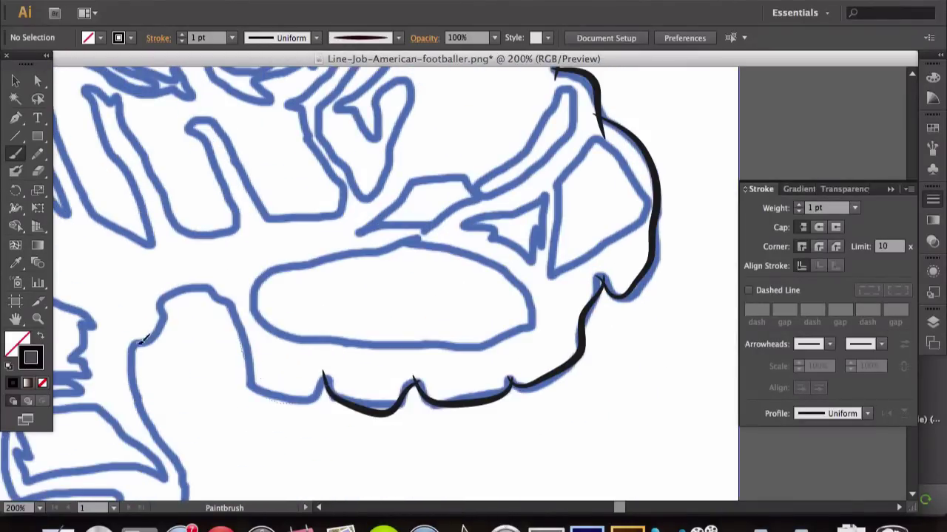
Run one black stroke along the bumpy lower outline and up the player's left side.
drag(141, 340, 417, 250)
drag(331, 436, 643, 174)
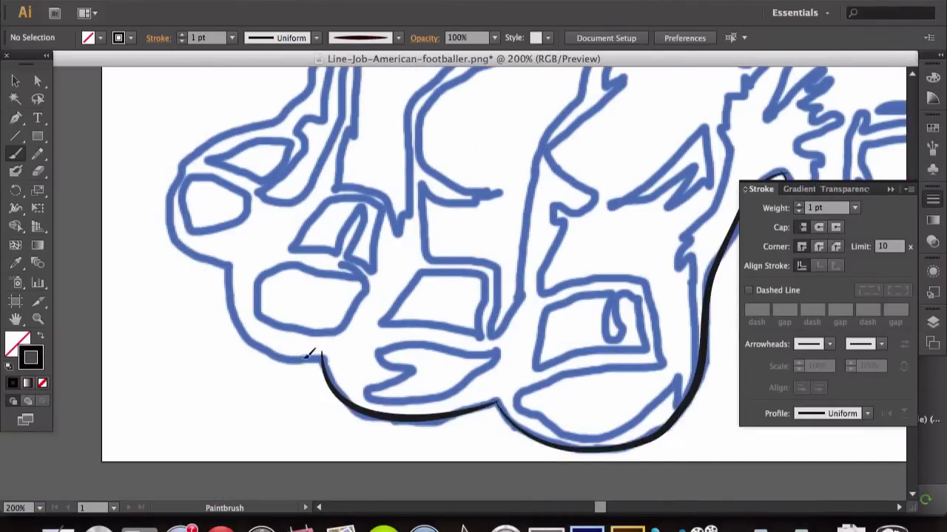
mouse_move(551, 374)
mouse_down()
mouse_move(214, 252)
mouse_move(336, 354)
mouse_up()
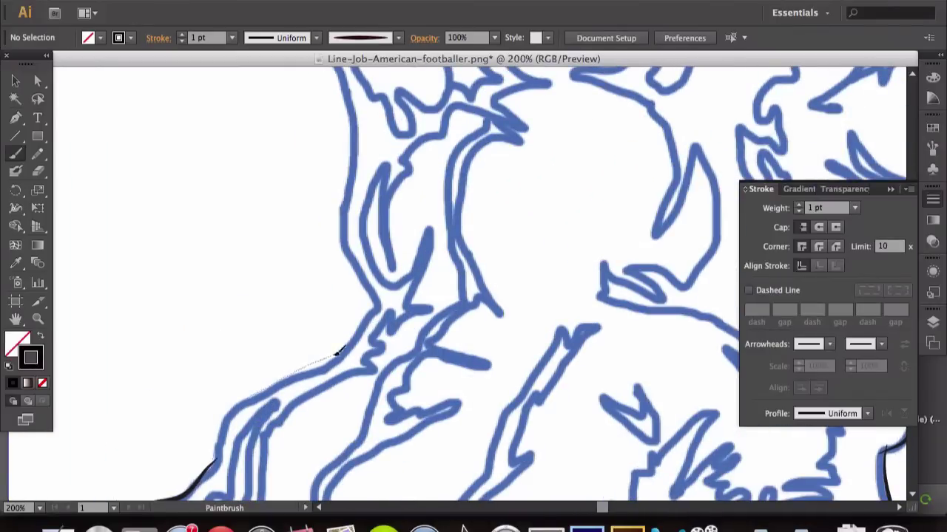
mouse_move(358, 121)
mouse_down()
mouse_move(301, 241)
mouse_move(262, 89)
mouse_up()
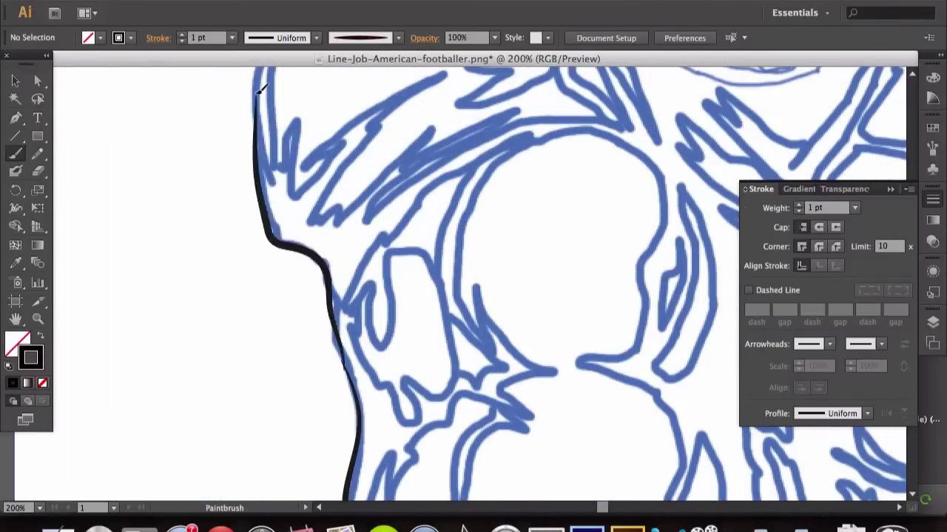
key(ctrl+minus)
Ink the left shoulder's outline and the S-shaped fold line in black.
drag(270, 263, 278, 244)
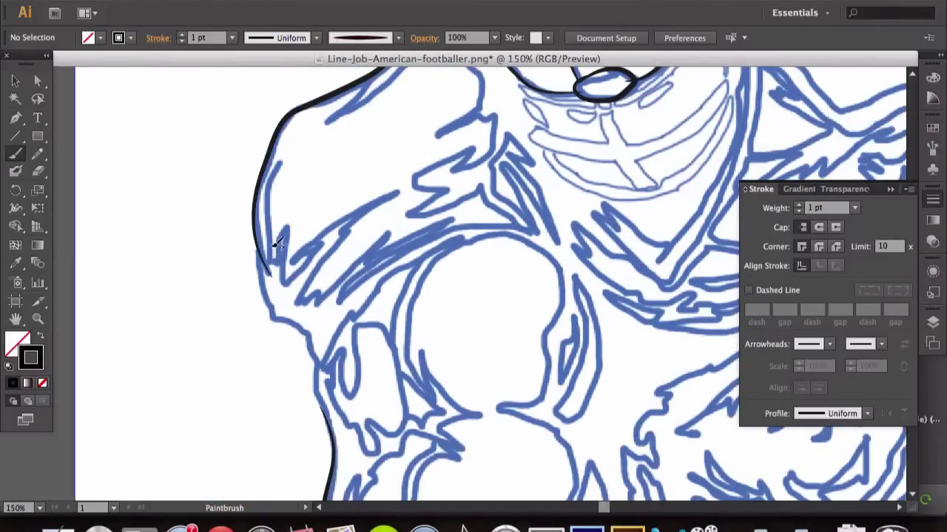
key(ctrl+plus)
key(ctrl+plus)
key(ctrl+plus)
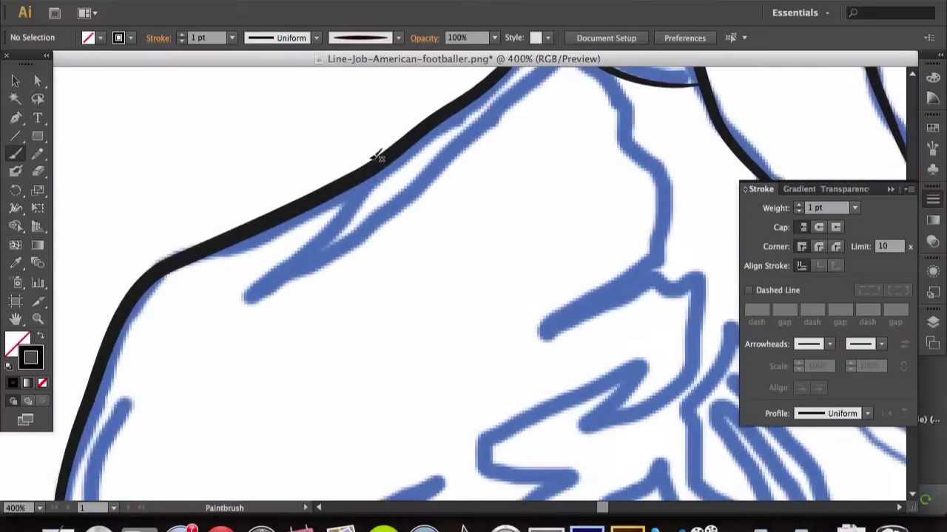
drag(524, 409, 650, 306)
key(ctrl+minus)
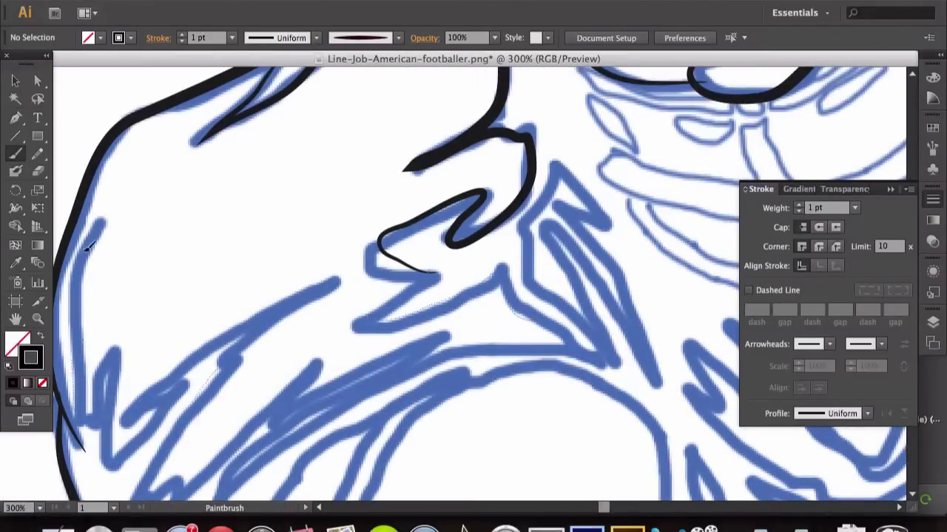
Trace the lower zigzag outline and the zigzag fold below the chin in black.
drag(229, 465, 496, 278)
scroll(278, 238, right, 5)
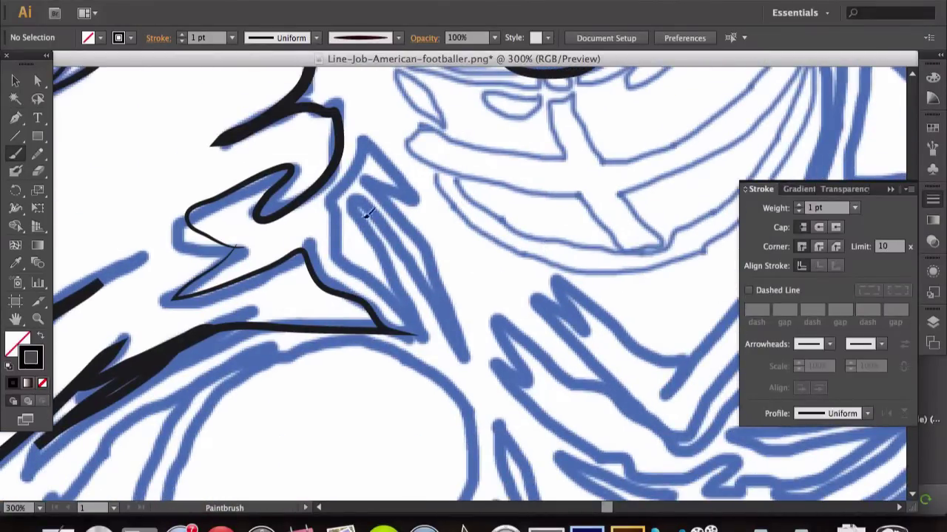
drag(373, 141, 412, 328)
scroll(412, 323, right, 5)
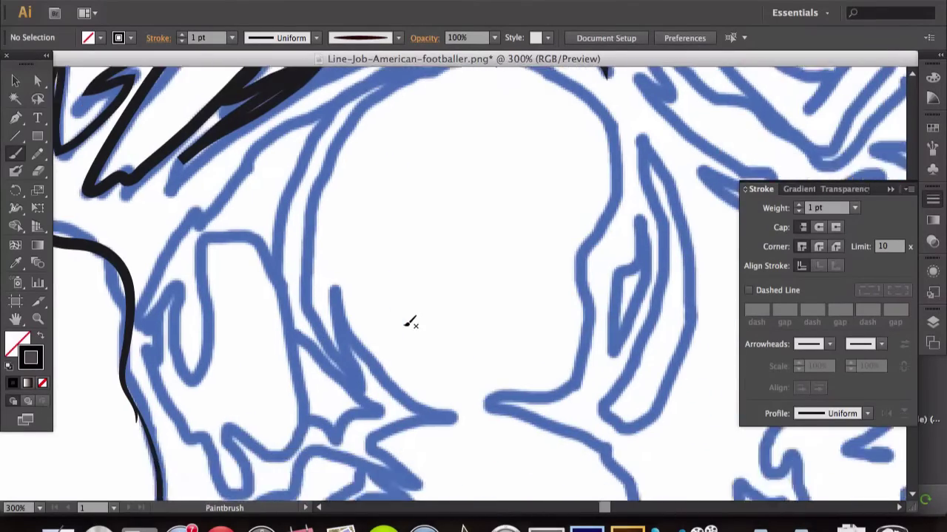
Trace the first blue ear-shaped loop on the face in black.
scroll(411, 323, left, 5)
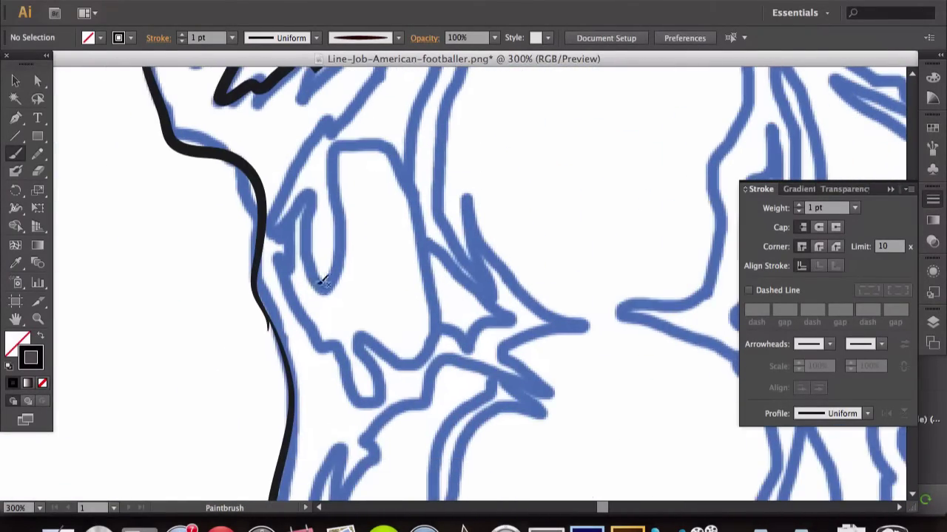
drag(312, 229, 388, 400)
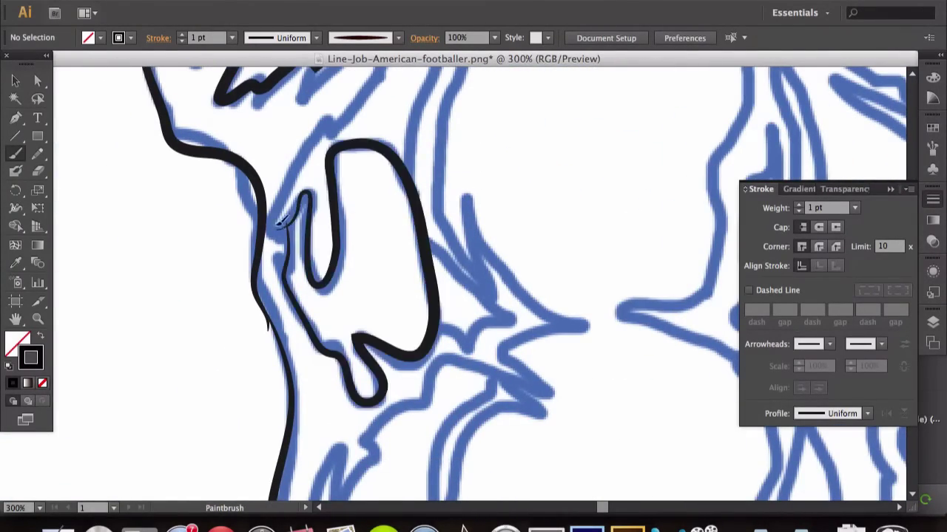
scroll(260, 266, up, 5)
scroll(345, 355, down, 3)
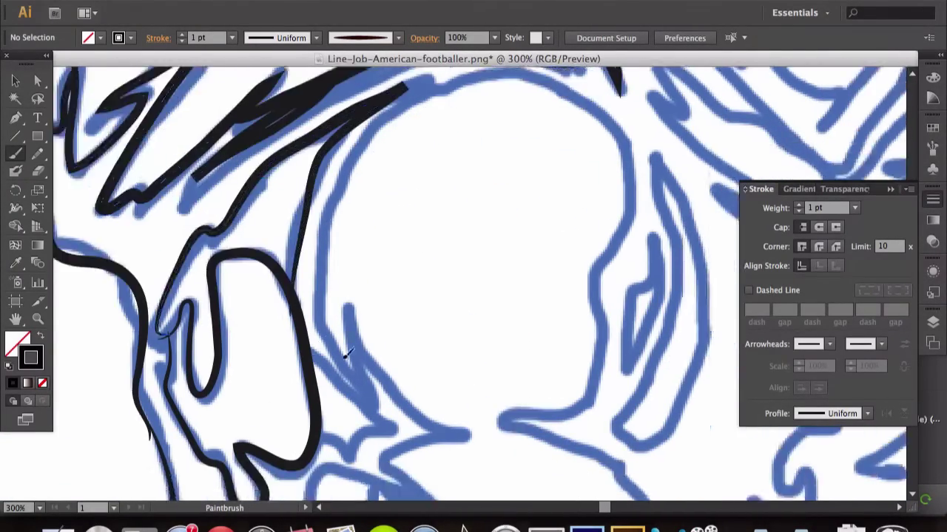
scroll(344, 355, right, 5)
Ink the outer ear loop after undoing a misdrawn inner stroke, then ink the chin line.
mouse_move(487, 260)
mouse_down()
mouse_move(485, 207)
mouse_move(487, 225)
mouse_up()
key(ctrl+z)
drag(484, 137, 511, 281)
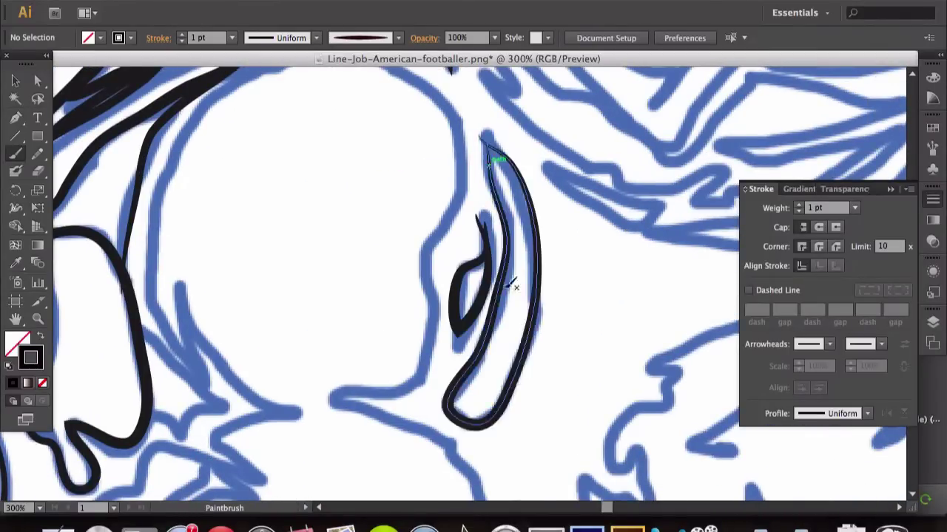
key(ctrl+minus)
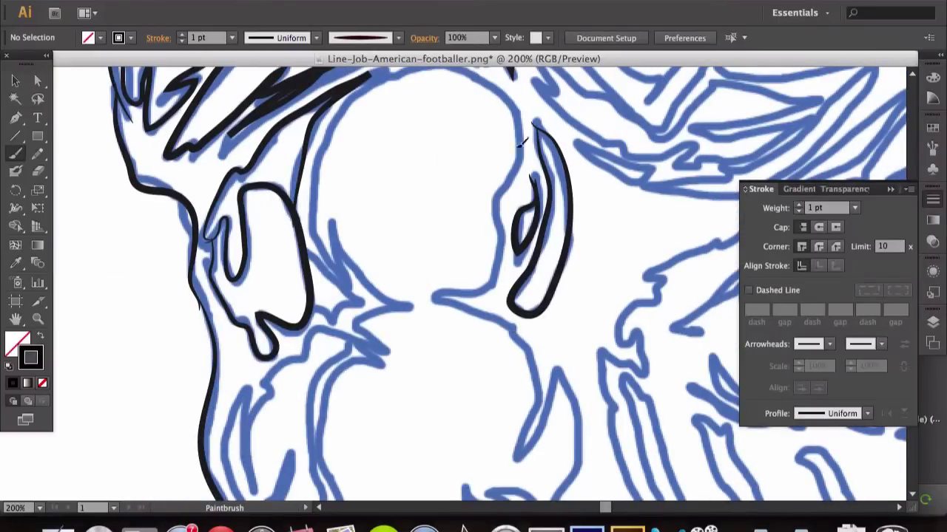
drag(517, 457, 516, 459)
scroll(517, 460, down, 2)
scroll(516, 459, right, 4)
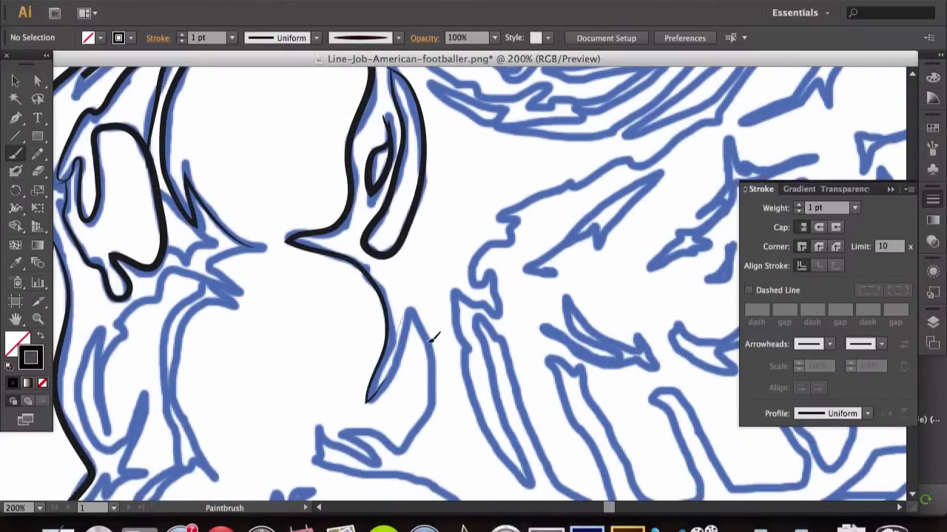
scroll(340, 370, down, 3)
Ink the nose and mouth line, inner chin curve, zigzag beard and long cheek line.
scroll(384, 340, down, 4)
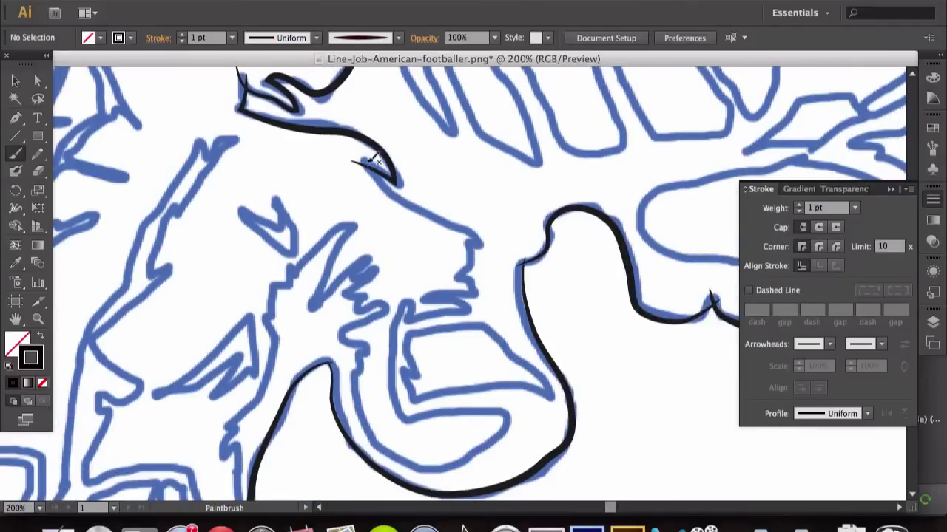
drag(474, 280, 411, 300)
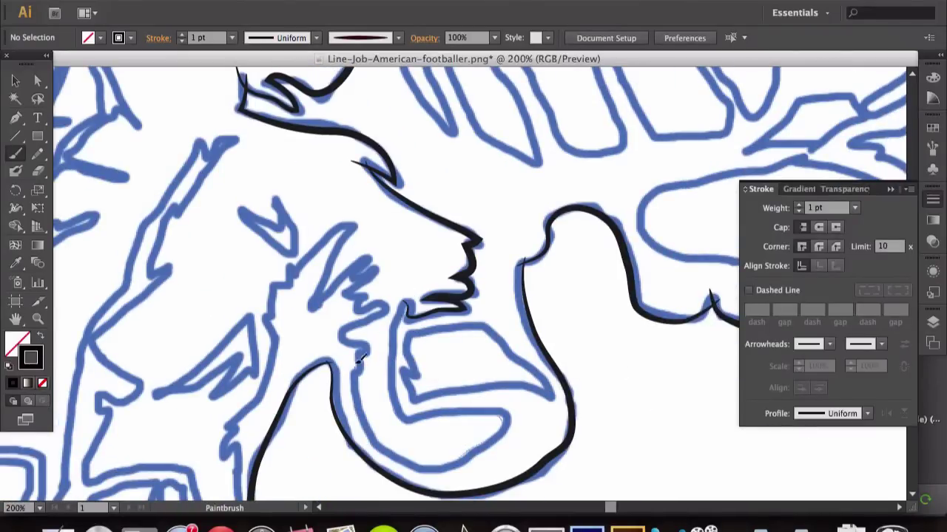
drag(360, 358, 401, 300)
drag(370, 253, 384, 305)
drag(310, 305, 366, 222)
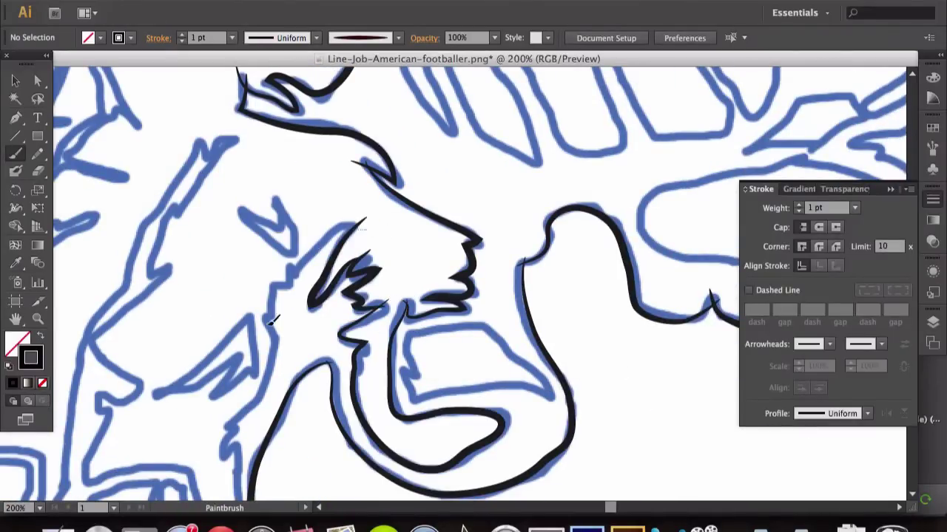
Trace the lower chin outline and finish the cheek as a thick black line.
scroll(235, 425, down, 5)
scroll(235, 426, left, 4)
drag(217, 407, 326, 338)
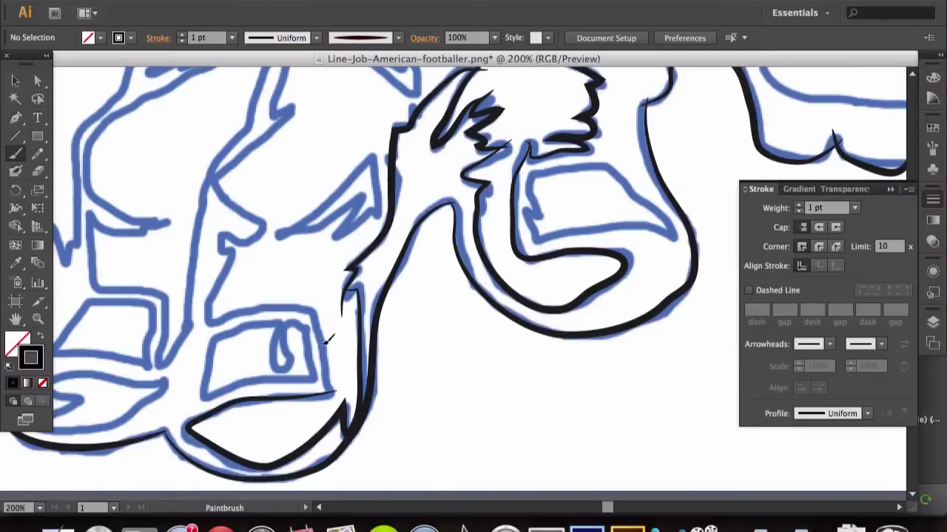
drag(222, 174, 292, 114)
scroll(311, 209, up, 4)
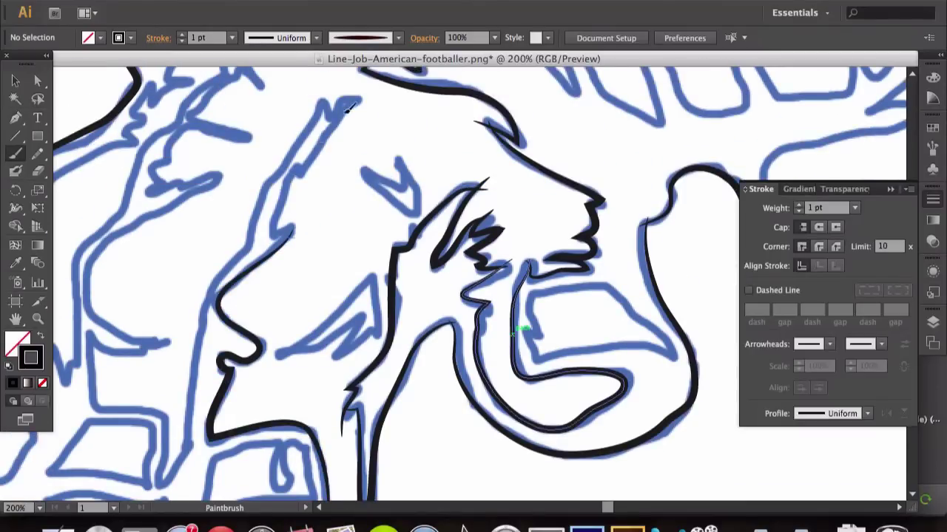
scroll(163, 369, up, 2)
scroll(163, 370, left, 2)
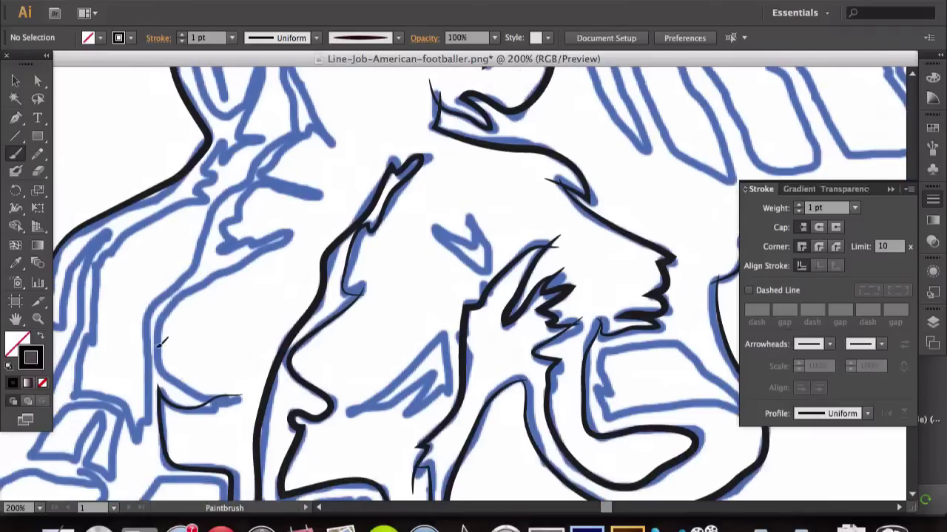
scroll(369, 346, up, 6)
scroll(369, 346, left, 1)
Ink the long blue line further down the figure and its short zigzag in black.
mouse_move(366, 346)
mouse_down()
mouse_move(355, 188)
mouse_move(417, 108)
mouse_up()
scroll(416, 107, left, 4)
scroll(414, 152, down, 2)
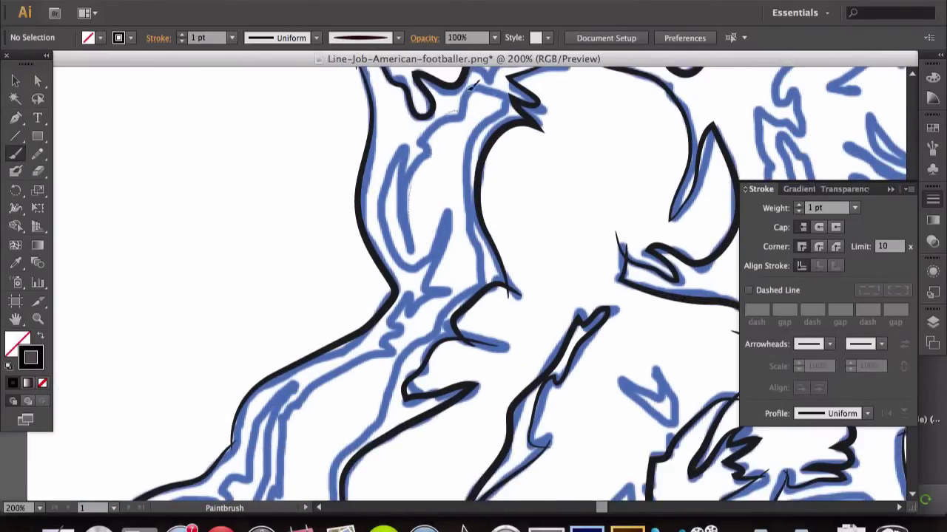
scroll(338, 462, down, 5)
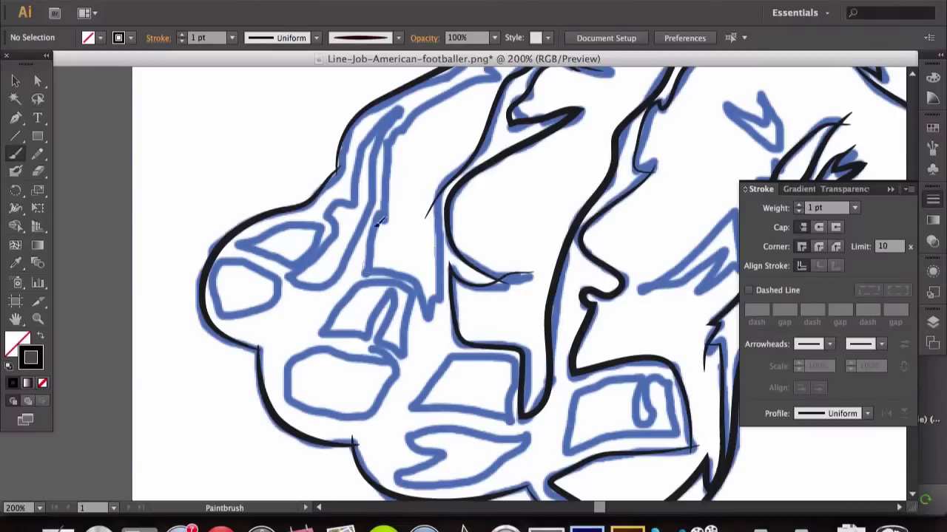
scroll(449, 259, up, 3)
scroll(449, 259, left, 1)
drag(448, 262, 471, 225)
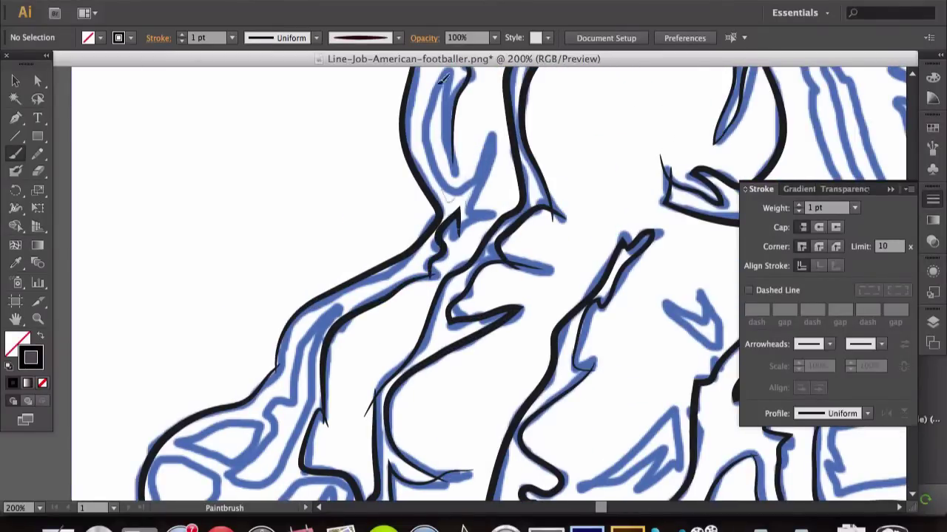
scroll(444, 80, down, 2)
scroll(443, 79, left, 2)
scroll(467, 130, down, 2)
scroll(468, 130, left, 2)
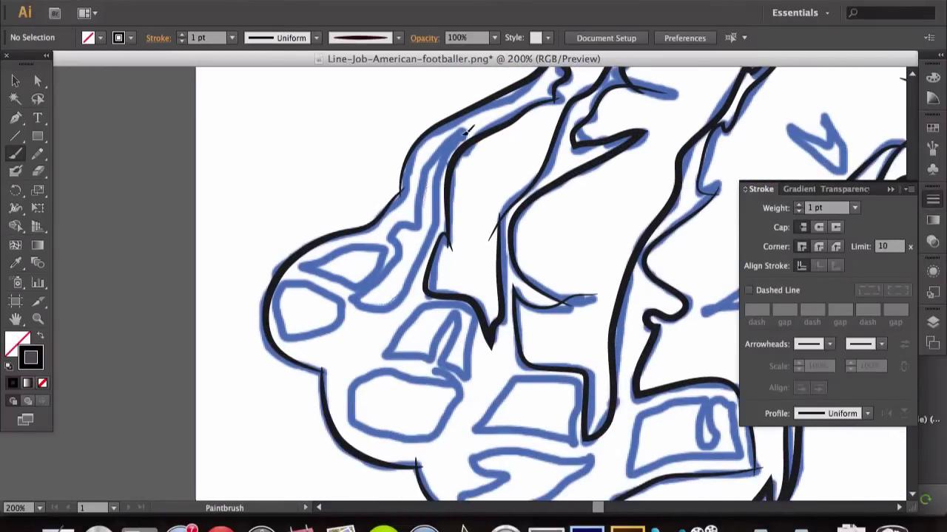
scroll(465, 362, down, 3)
scroll(465, 362, right, 3)
scroll(444, 314, up, 2)
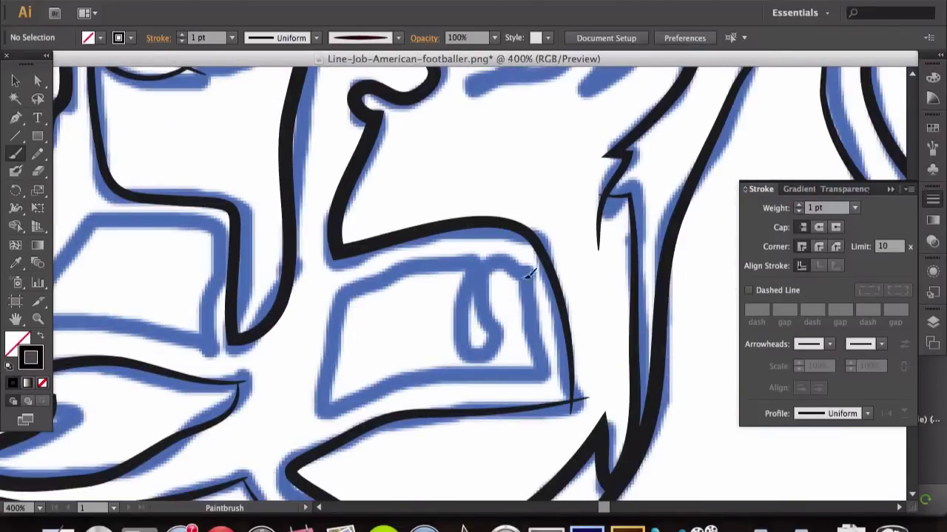
Outline the blue pocket shapes, including the lower pocket's top edge, in black ink.
scroll(490, 318, left, 3)
scroll(375, 328, left, 1)
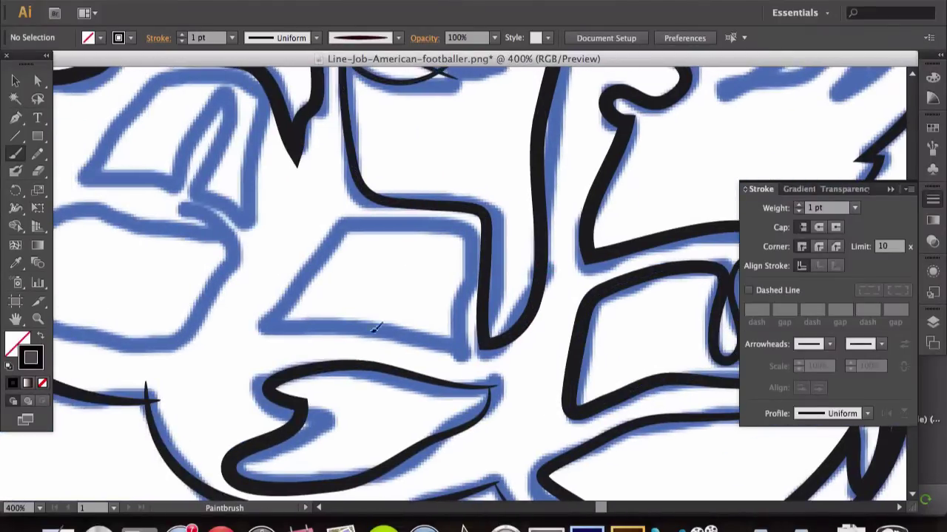
scroll(484, 234, down, 3)
scroll(473, 252, right, 2)
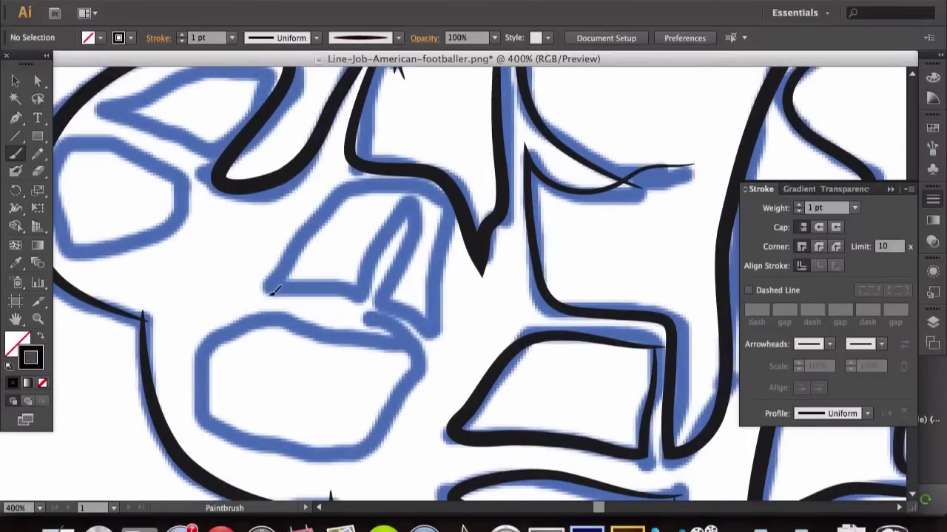
drag(270, 292, 272, 294)
scroll(409, 262, left, 2)
drag(425, 326, 488, 333)
scroll(502, 226, left, 3)
scroll(503, 226, up, 1)
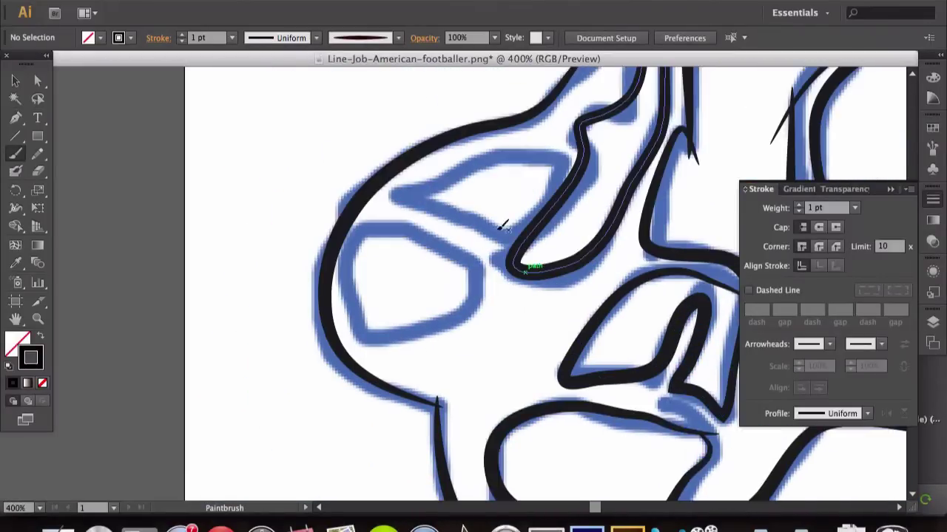
scroll(520, 227, left, 2)
drag(475, 224, 545, 247)
scroll(545, 247, down, 3)
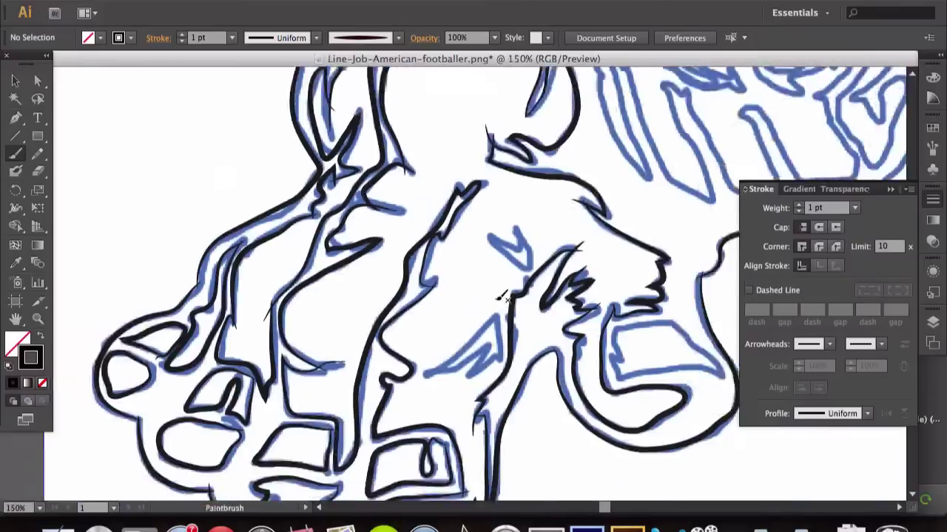
scroll(438, 282, up, 3)
Finish outlining the pocket shape and ink the diamond shape in black.
scroll(456, 370, right, 6)
scroll(414, 354, down, 1)
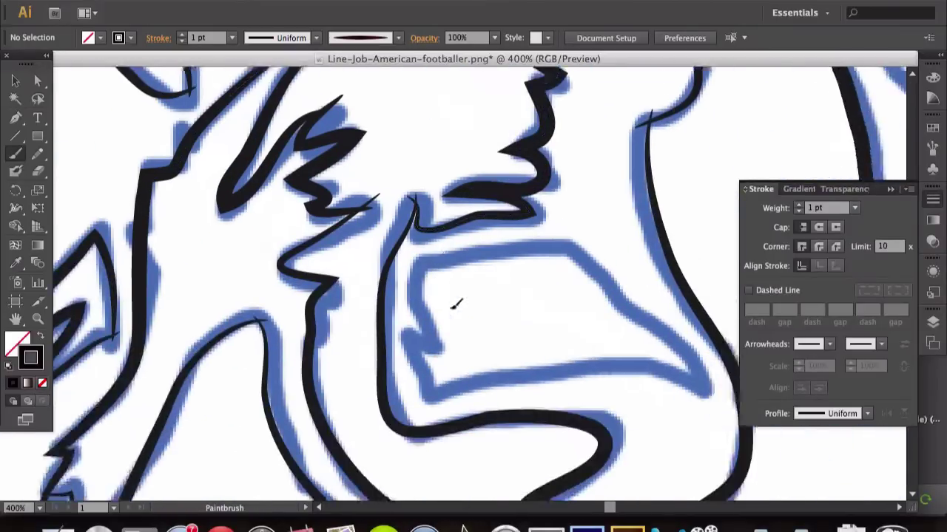
scroll(385, 367, right, 1)
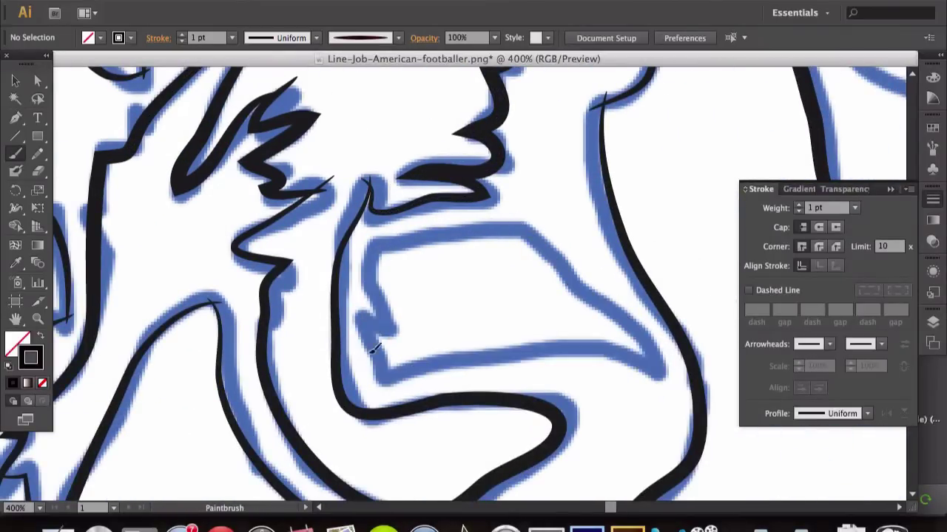
scroll(518, 281, right, 1)
scroll(459, 287, down, 5)
scroll(414, 266, down, 1)
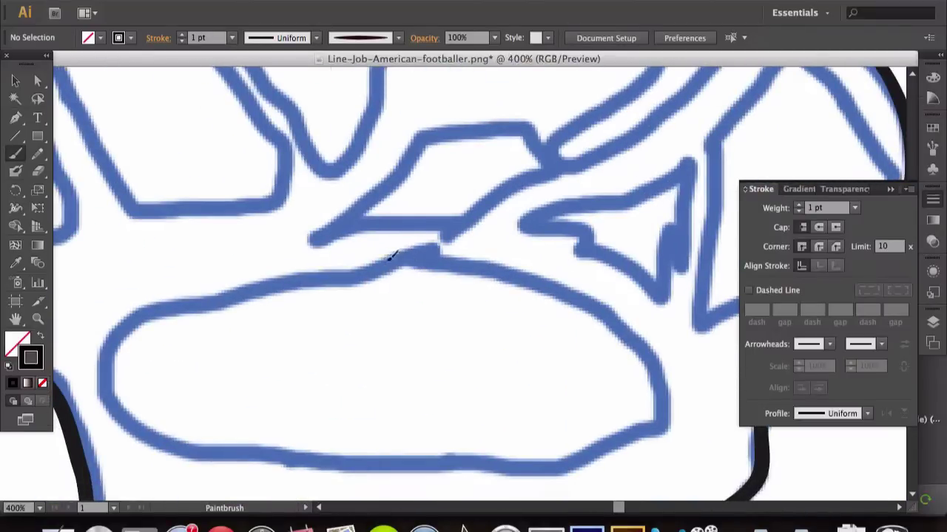
scroll(523, 278, right, 4)
scroll(525, 311, up, 2)
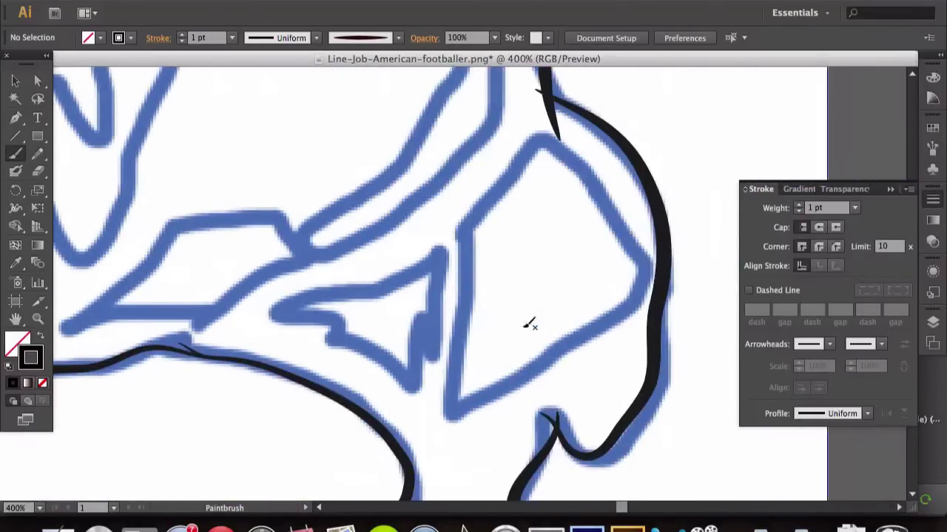
drag(421, 361, 423, 379)
scroll(370, 281, right, 2)
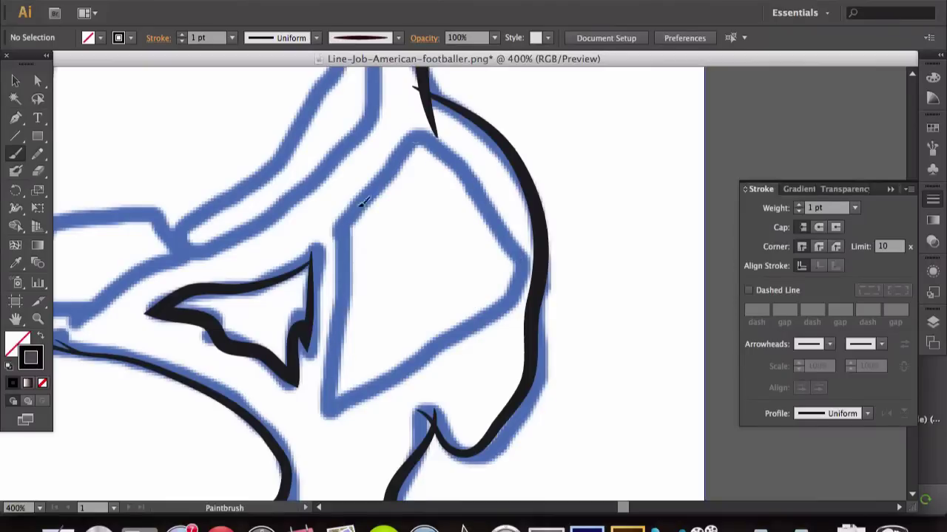
drag(509, 240, 511, 244)
scroll(517, 192, left, 5)
scroll(520, 154, up, 2)
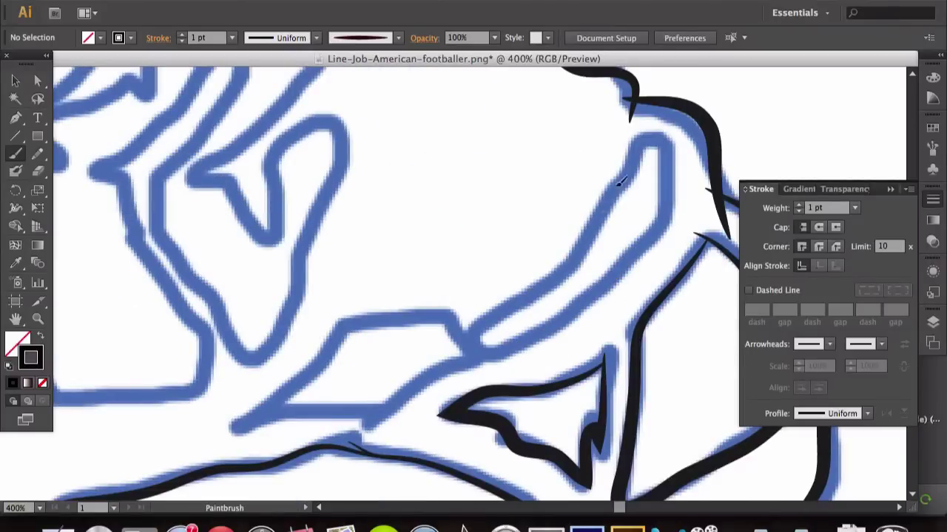
Trace the long blue contour and the next outline in black at 200% zoom.
drag(619, 182, 469, 341)
scroll(596, 284, left, 2)
scroll(595, 285, down, 1)
scroll(518, 296, down, 3)
key(ctrl+minus)
key(ctrl+minus)
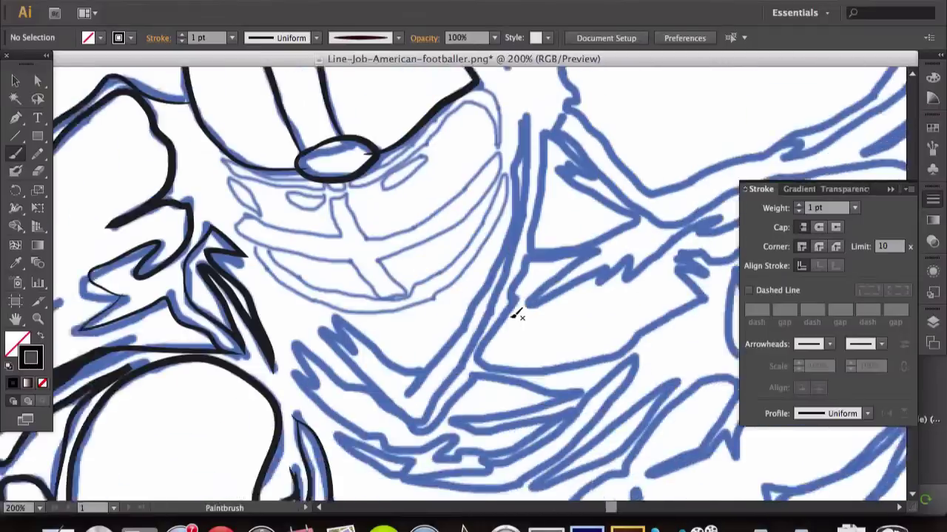
scroll(513, 313, up, 1)
drag(238, 297, 244, 357)
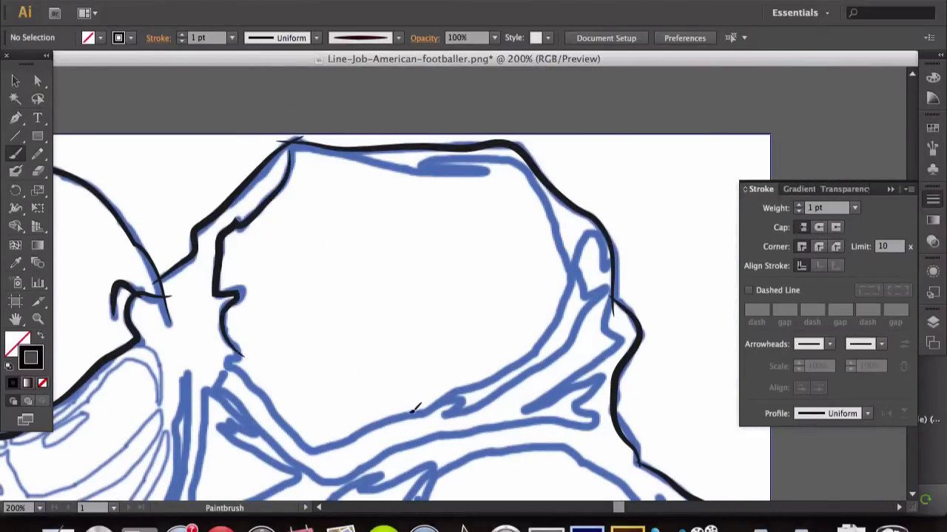
drag(571, 249, 573, 253)
Ink the chin and neck outlines, the figure's right-hand contour and the central triangle.
scroll(486, 264, down, 3)
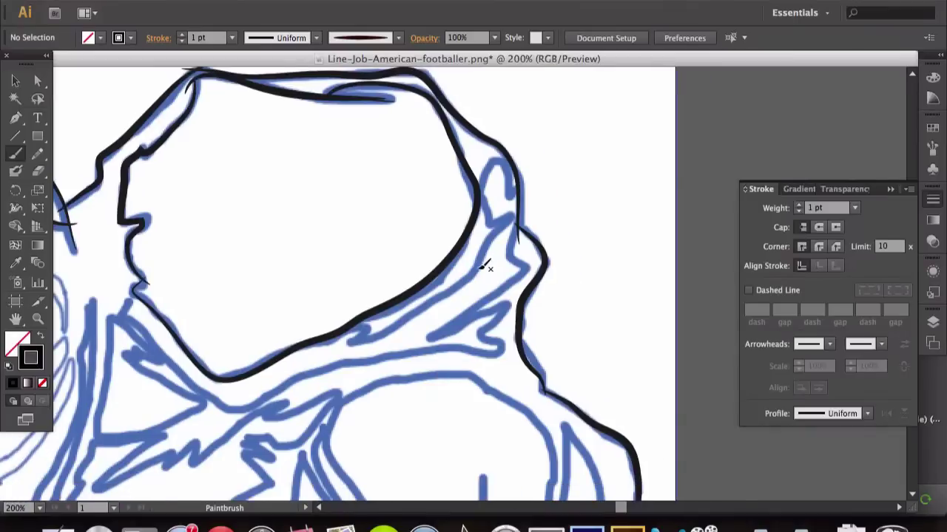
scroll(444, 270, down, 1)
mouse_move(598, 297)
mouse_down()
mouse_move(532, 296)
mouse_move(628, 143)
mouse_up()
drag(588, 211, 438, 315)
scroll(438, 315, down, 5)
scroll(438, 315, left, 5)
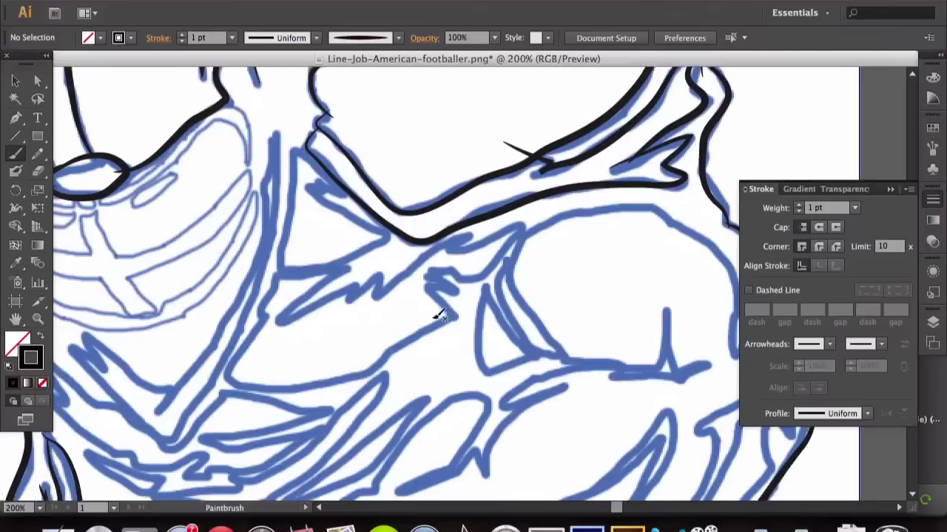
scroll(412, 120, left, 1)
drag(403, 96, 396, 159)
scroll(298, 291, right, 2)
scroll(298, 291, up, 1)
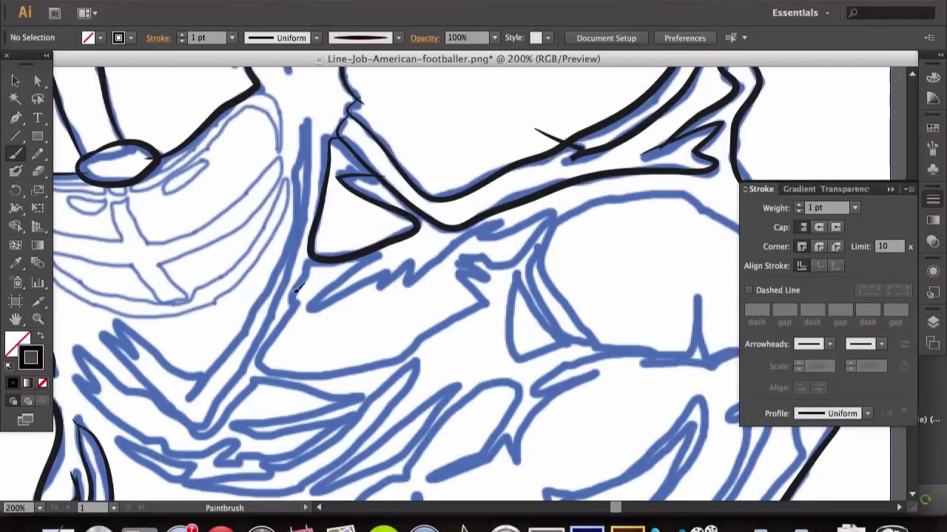
Outline the arm and hand, its V-shaped outline and lower outline in black.
drag(314, 301, 258, 373)
scroll(257, 374, right, 3)
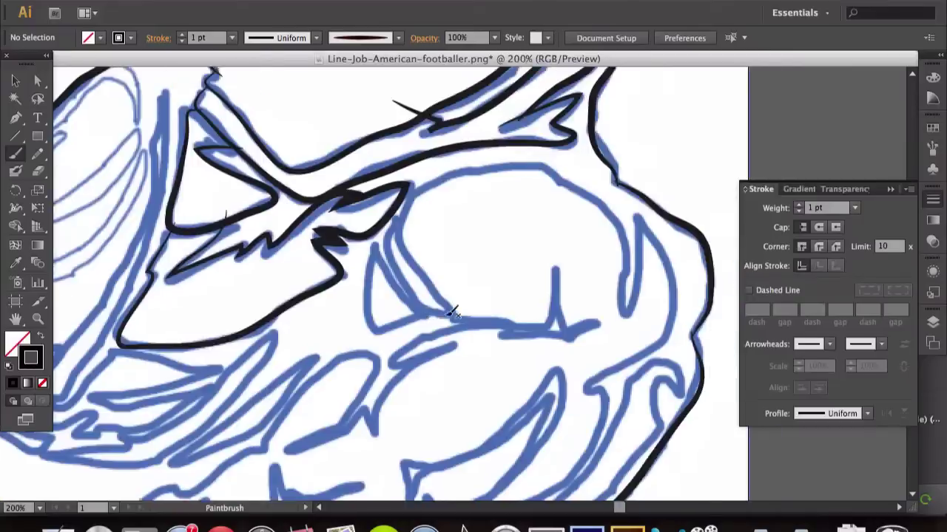
scroll(327, 325, left, 5)
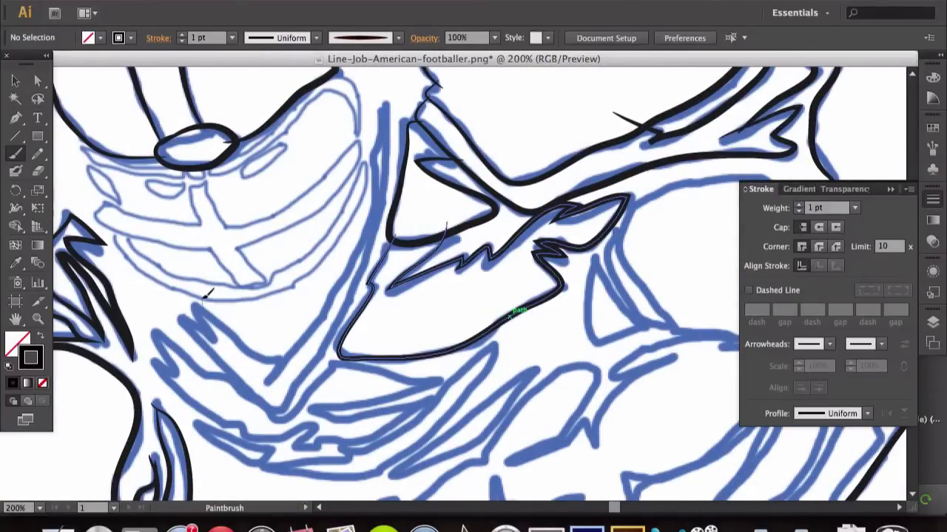
drag(205, 294, 290, 353)
drag(198, 328, 282, 355)
scroll(283, 354, down, 3)
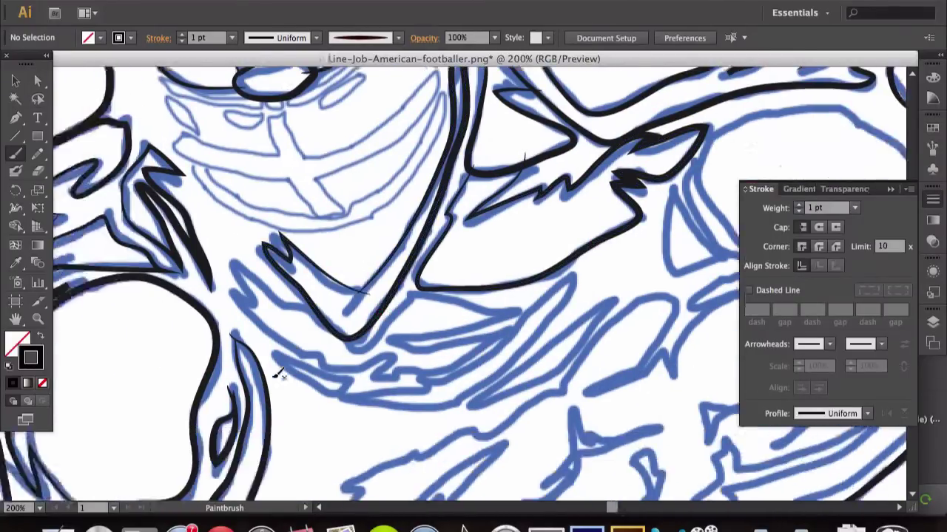
scroll(283, 354, right, 2)
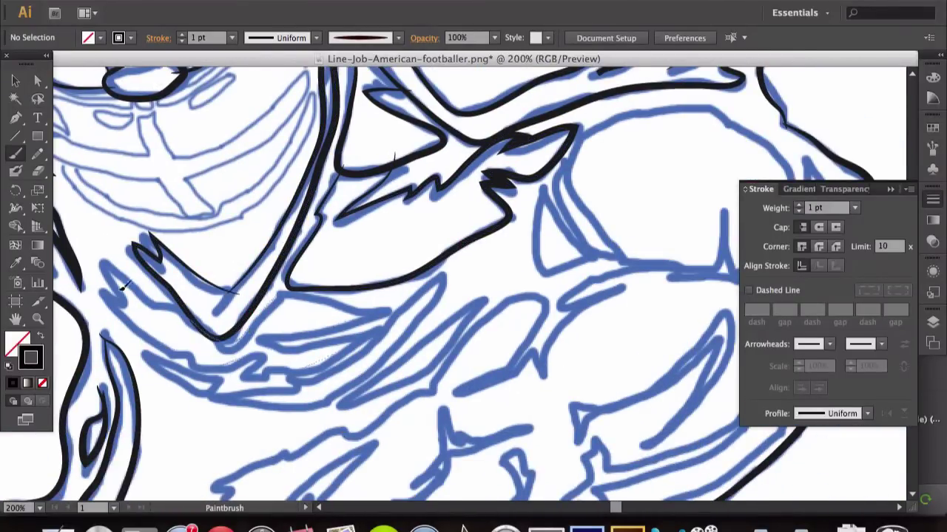
scroll(122, 288, down, 2)
drag(318, 296, 260, 366)
scroll(232, 370, right, 3)
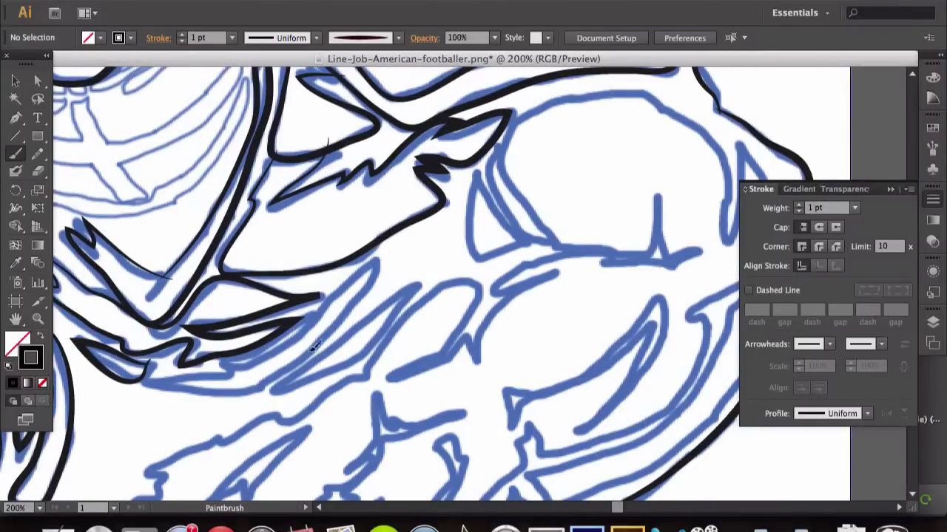
drag(313, 346, 273, 384)
scroll(270, 367, right, 3)
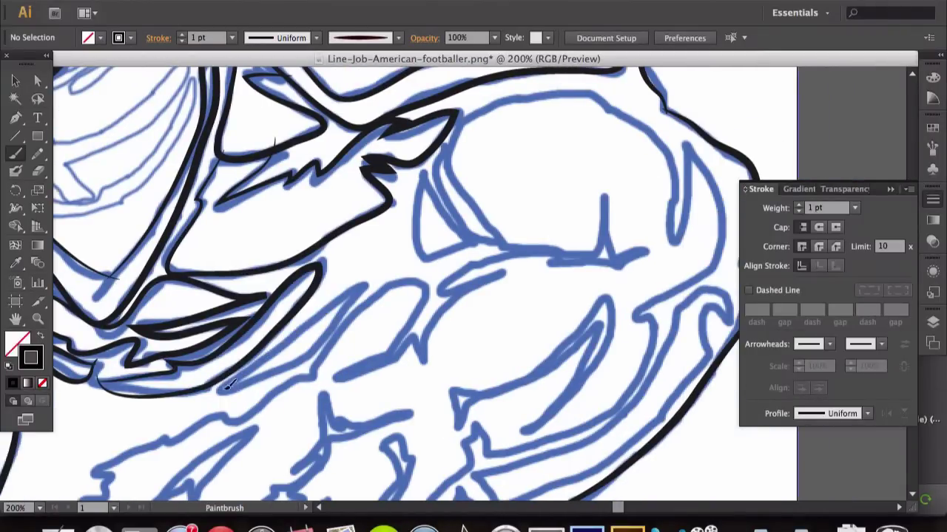
Outline the blue teardrop shape and the chest dome in black ink.
scroll(228, 384, up, 3)
scroll(227, 384, right, 3)
drag(259, 274, 254, 325)
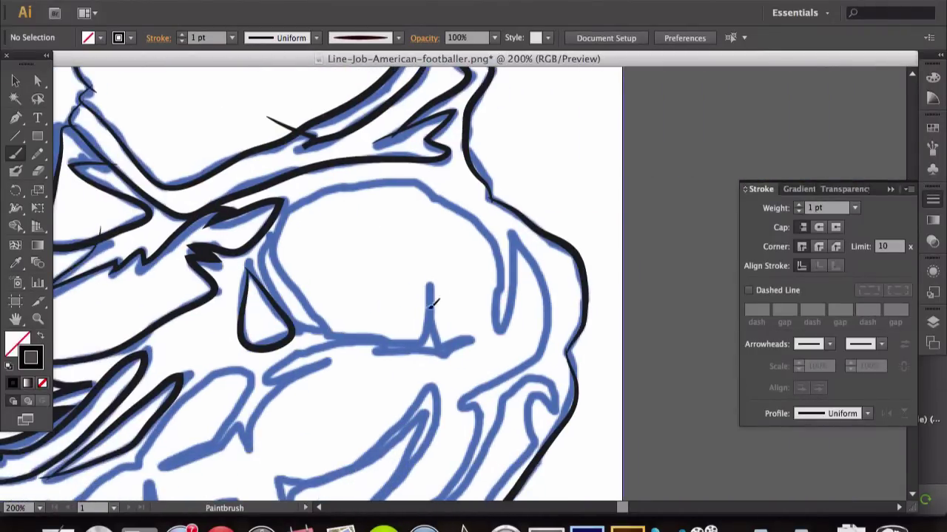
drag(497, 312, 503, 317)
Ink black strokes over the lower-right contour and the contours below the chest.
drag(549, 337, 455, 403)
scroll(473, 399, down, 5)
scroll(473, 400, left, 2)
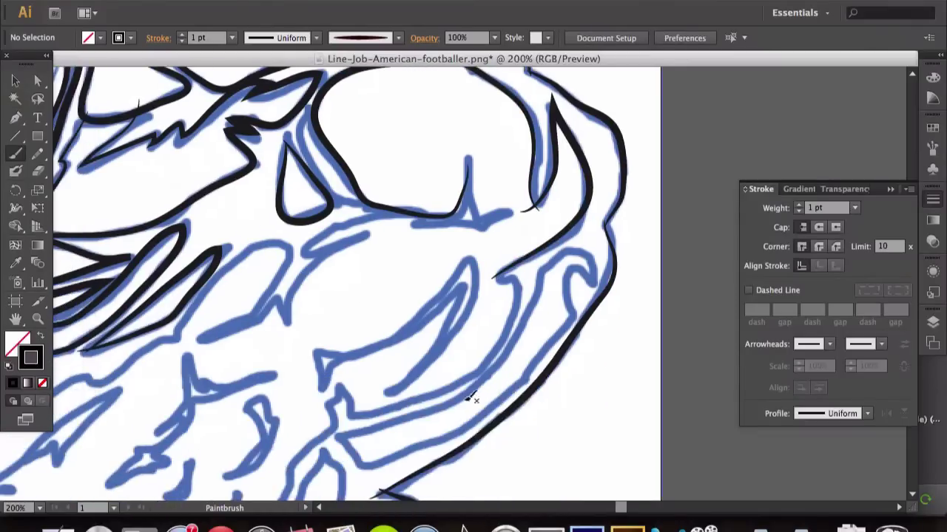
drag(340, 383, 316, 386)
scroll(348, 385, down, 3)
scroll(347, 385, left, 3)
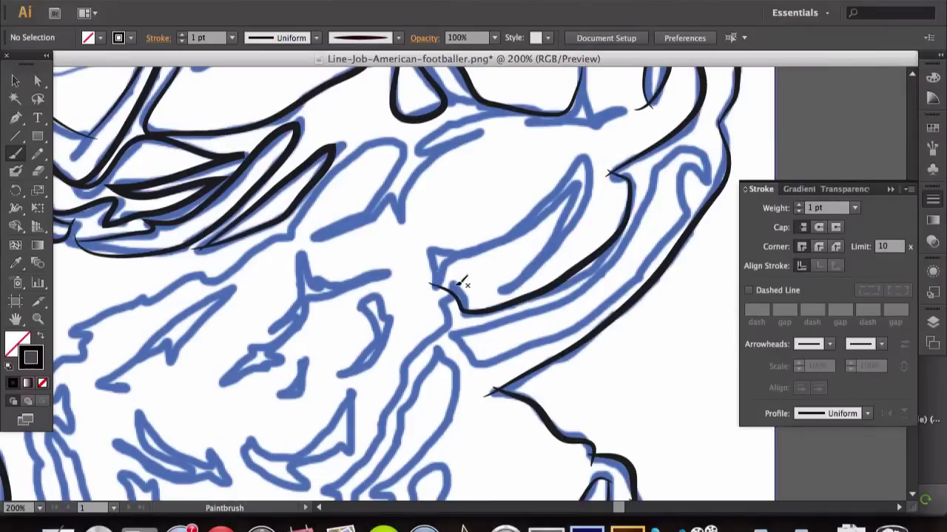
drag(355, 469, 349, 479)
scroll(482, 357, down, 4)
scroll(483, 357, left, 4)
Trace the blue finger outlines of the hand in black ink.
drag(528, 443, 356, 362)
drag(368, 372, 399, 420)
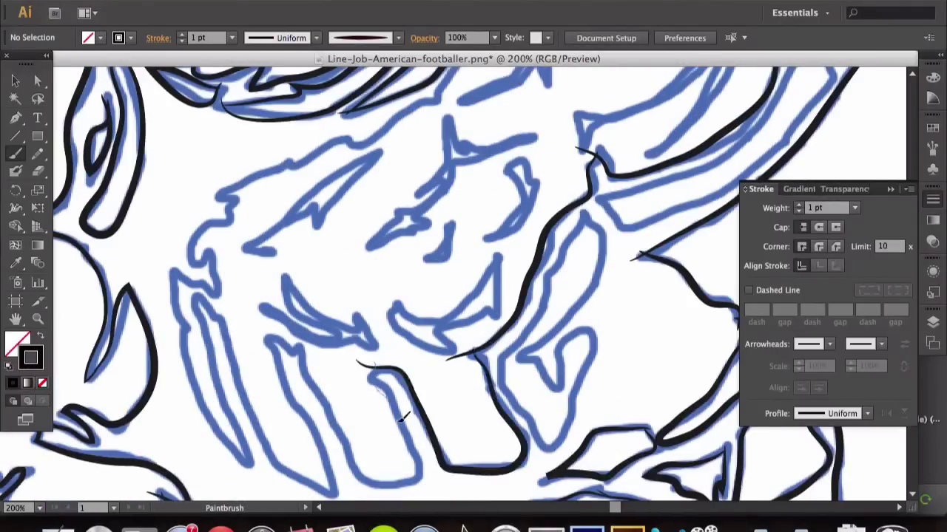
drag(299, 345, 315, 427)
drag(194, 294, 231, 418)
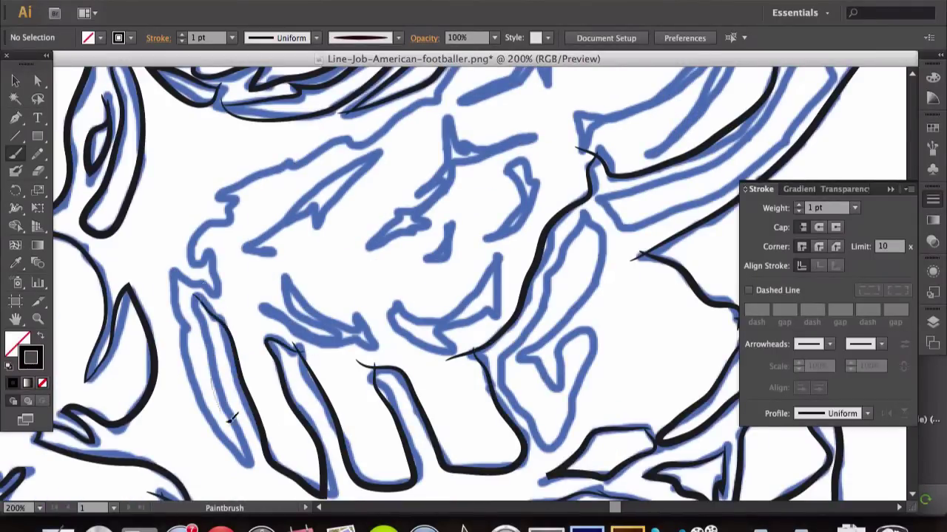
mouse_move(224, 261)
mouse_down()
mouse_move(381, 141)
mouse_move(275, 233)
mouse_move(325, 238)
mouse_up()
Ink the long curved pointed shape in black all the way to its tip.
scroll(438, 150, up, 5)
scroll(438, 150, right, 5)
scroll(297, 354, up, 1)
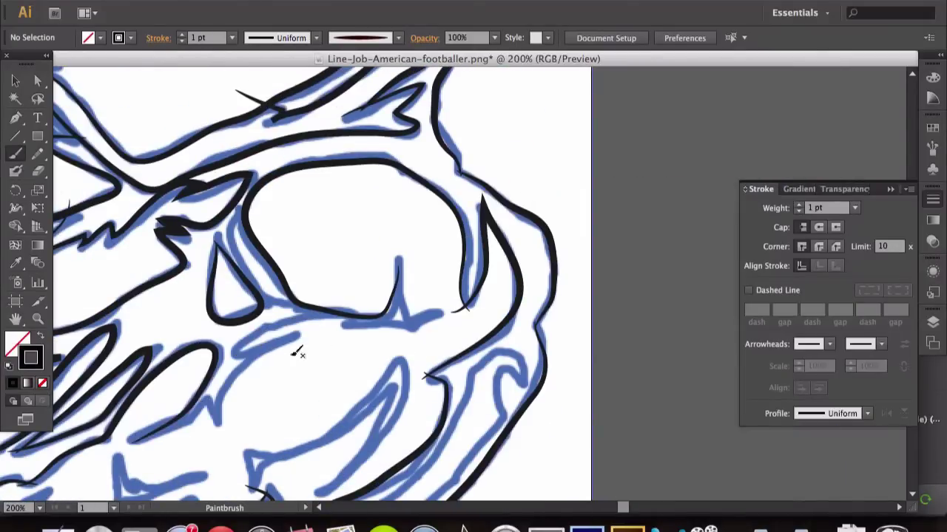
scroll(425, 344, down, 5)
scroll(425, 344, left, 2)
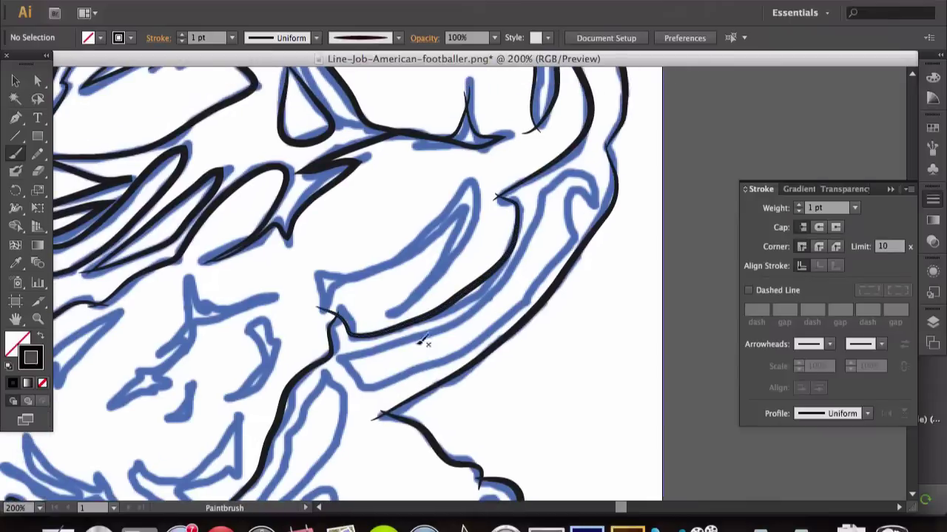
drag(348, 275, 456, 320)
scroll(458, 318, up, 1)
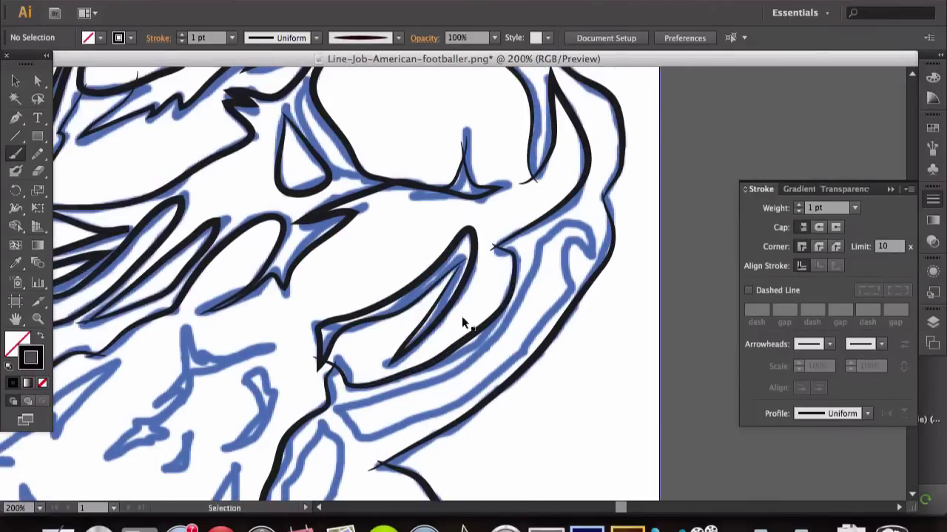
mouse_move(392, 357)
mouse_down()
mouse_move(455, 298)
mouse_move(467, 238)
mouse_up()
Trace two blue guide lines near the face with black strokes.
scroll(537, 198, down, 1)
scroll(538, 199, right, 1)
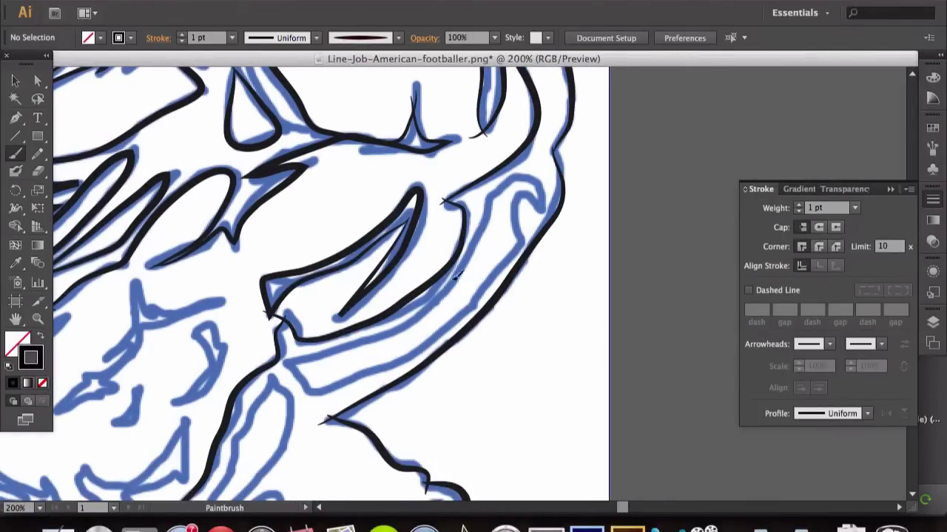
drag(411, 353, 510, 254)
scroll(532, 226, down, 2)
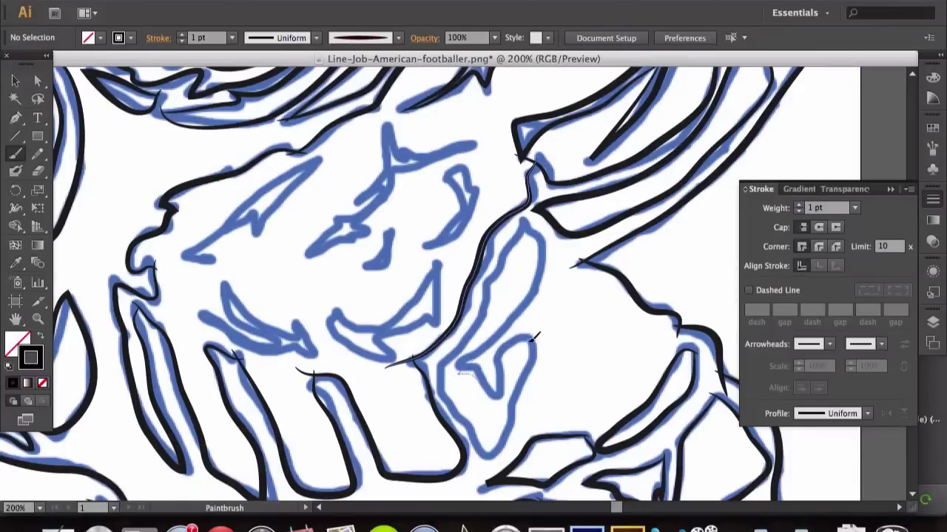
scroll(487, 313, up, 2)
scroll(428, 262, left, 2)
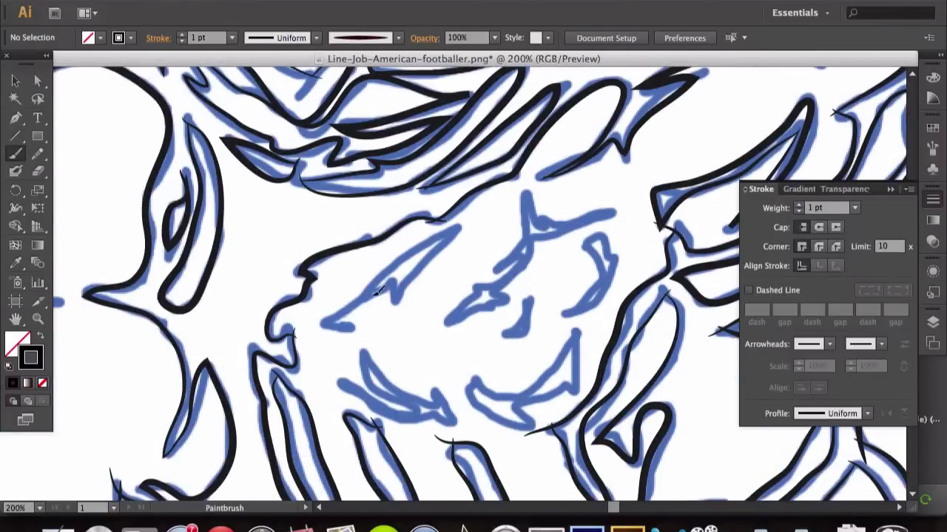
drag(321, 323, 459, 227)
Ink the remaining sketch lines around the face and cheek fold in black.
scroll(351, 353, right, 1)
drag(349, 372, 414, 389)
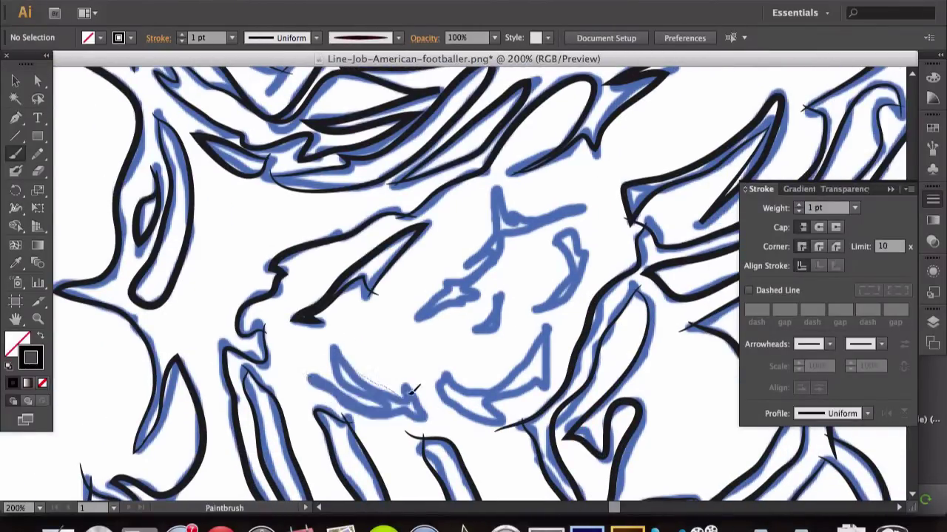
scroll(363, 355, right, 3)
scroll(383, 353, down, 1)
drag(336, 357, 358, 392)
scroll(334, 353, up, 3)
scroll(383, 364, up, 3)
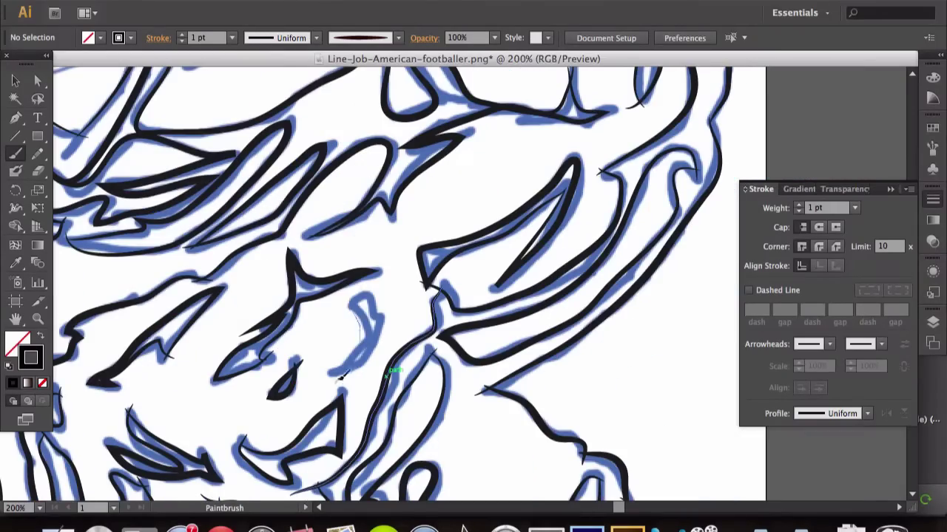
drag(360, 340, 311, 378)
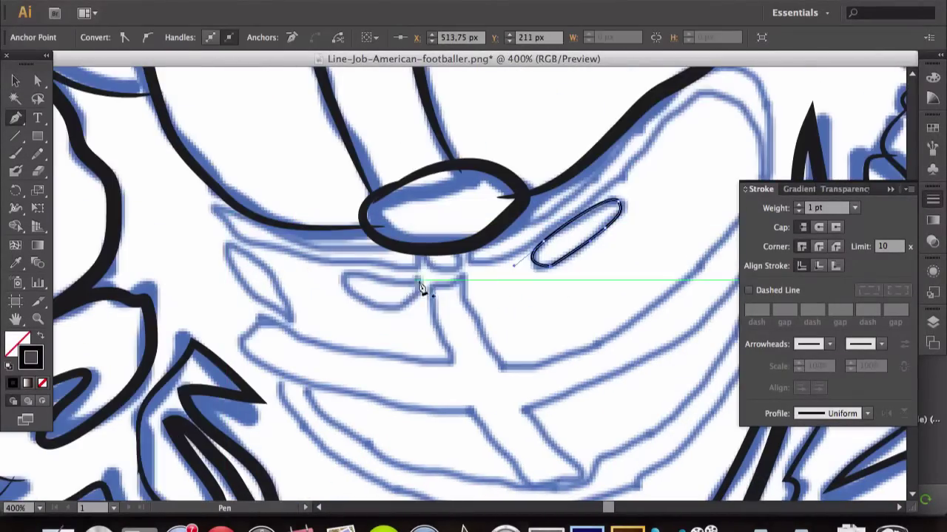
Draw a closed curved outline around the small helmet eye slot.
click(424, 278)
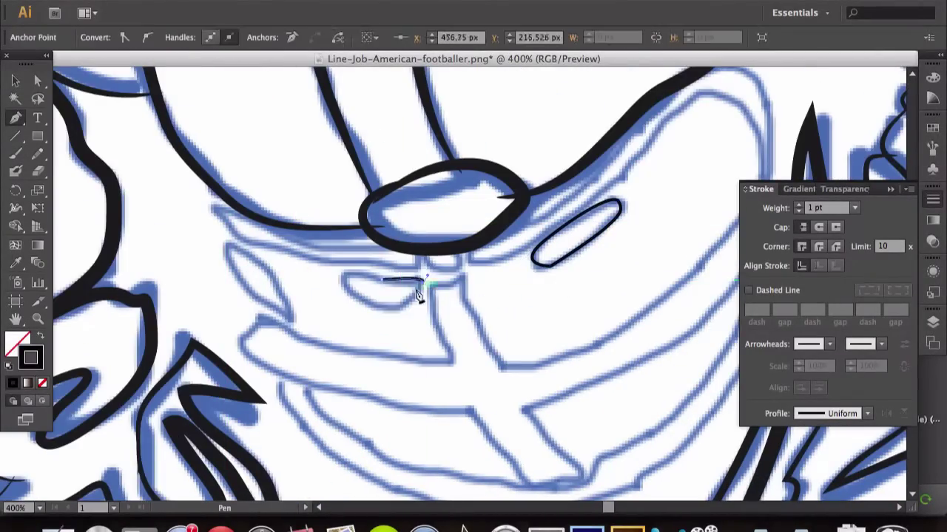
drag(339, 274, 326, 292)
click(424, 278)
drag(269, 321, 185, 285)
Outline the face mask cross bar's corners and the vertical bar's edge.
click(185, 285)
drag(366, 320, 520, 327)
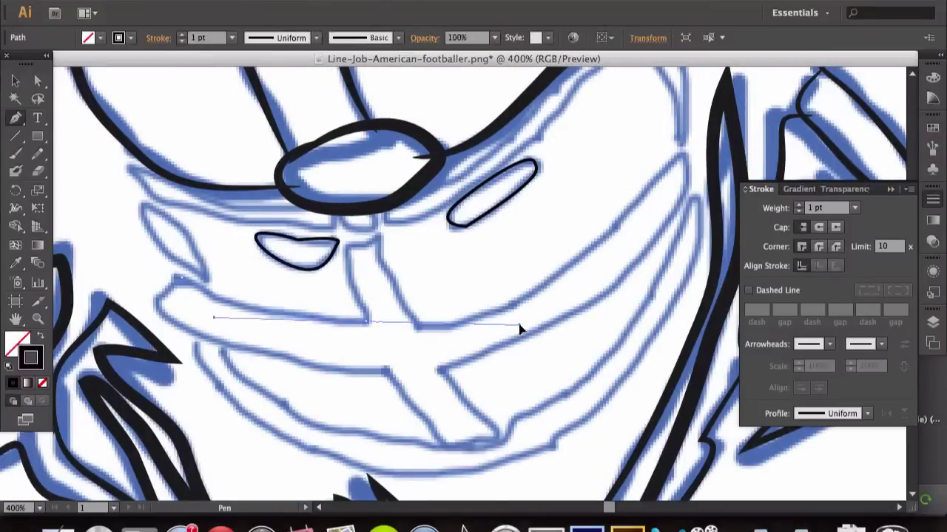
click(366, 320)
click(344, 248)
click(379, 238)
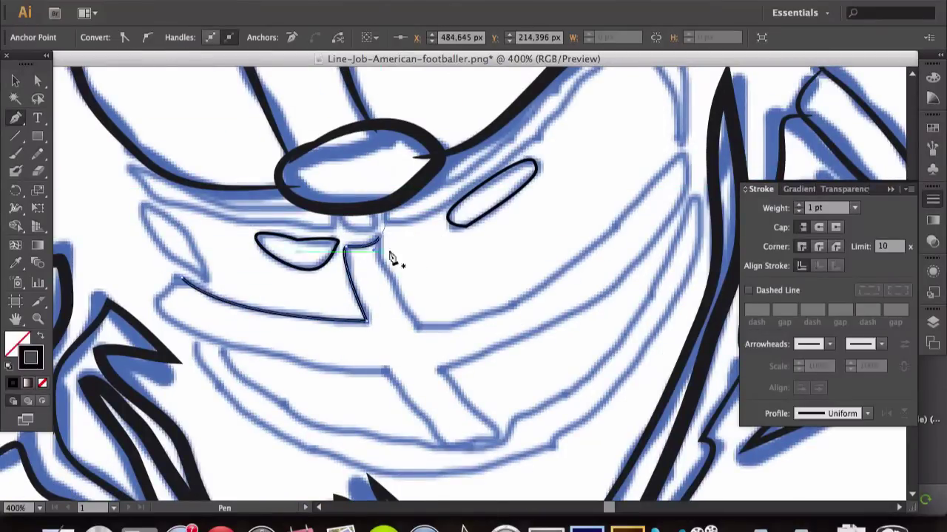
click(417, 326)
scroll(597, 186, right, 3)
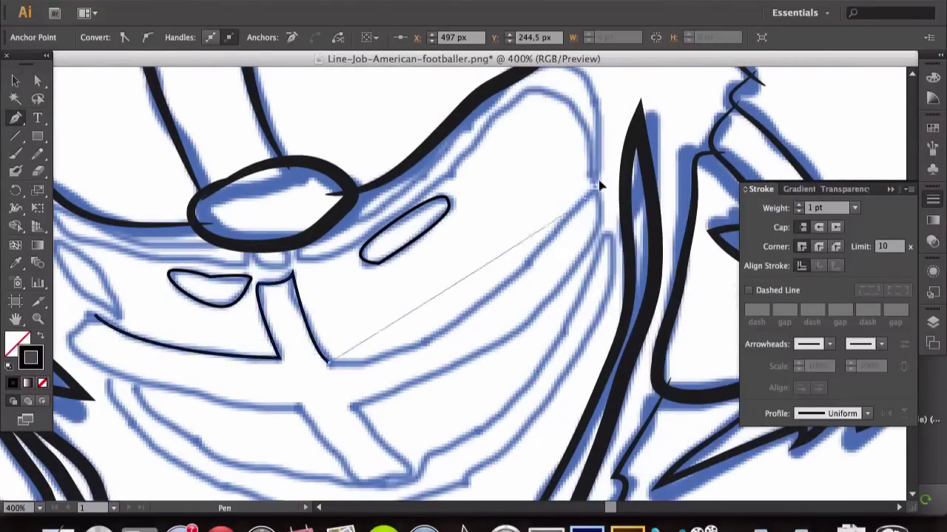
scroll(651, 152, up, 4)
Finish the cross bar outline along the mask's long arc back to its left end.
drag(584, 263, 628, 207)
scroll(597, 309, down, 4)
scroll(598, 309, left, 3)
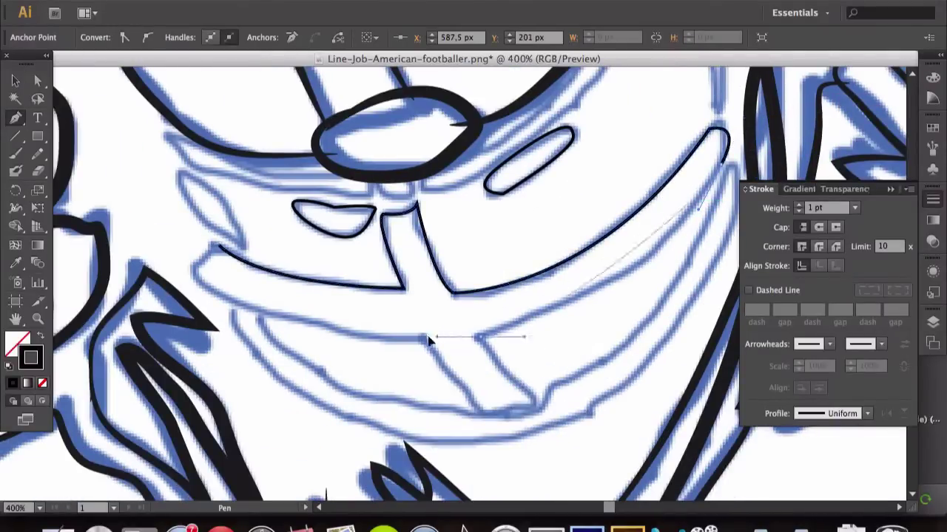
drag(481, 333, 349, 377)
click(484, 413)
click(423, 339)
drag(196, 278, 232, 292)
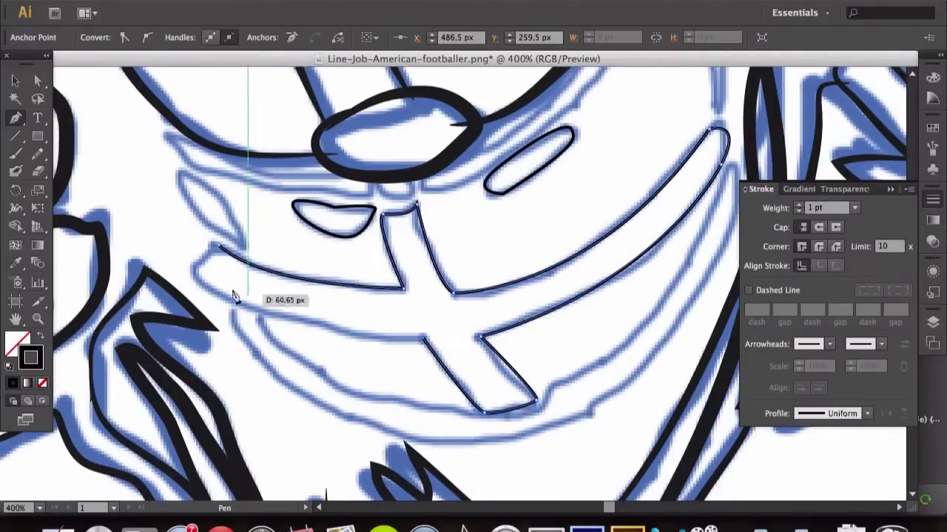
drag(216, 247, 182, 270)
scroll(274, 264, right, 3)
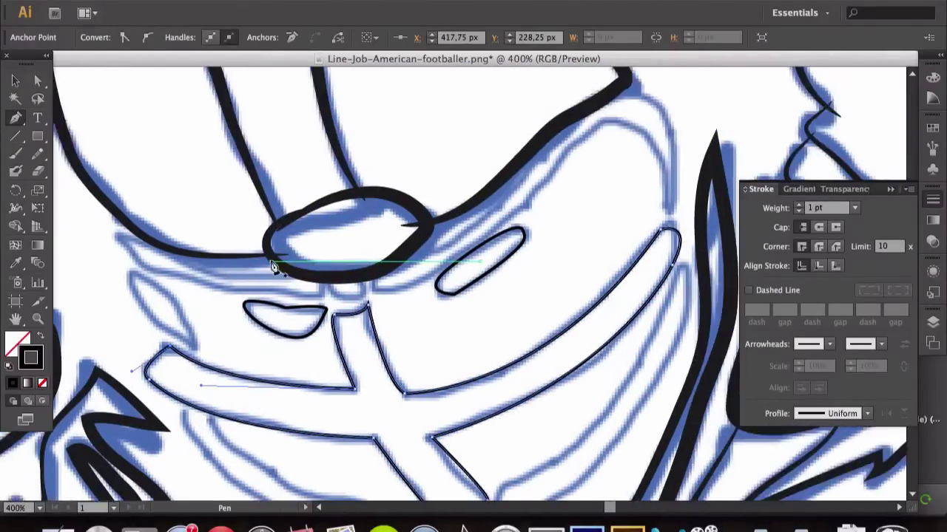
scroll(123, 258, down, 3)
Outline the lower face mask bar, curving up the mask's right side.
click(122, 258)
drag(373, 354, 549, 339)
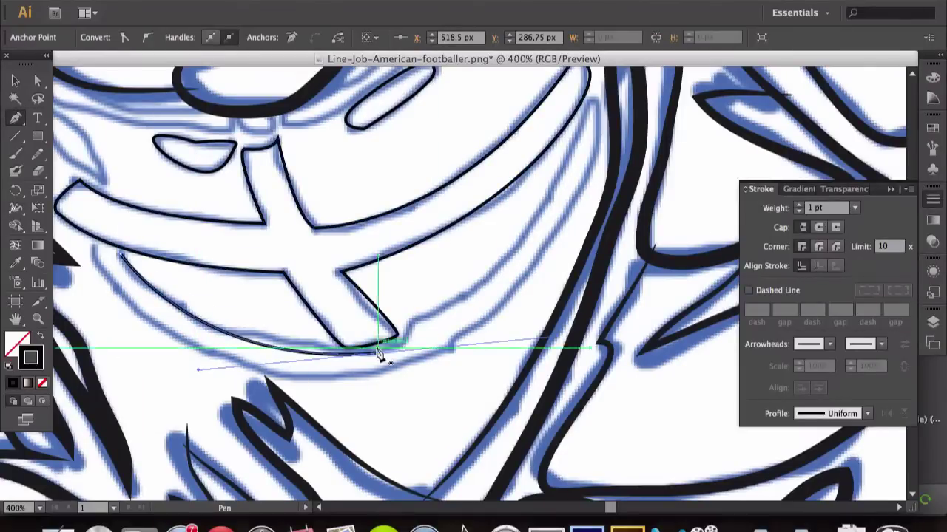
scroll(313, 380, right, 3)
scroll(313, 380, up, 2)
drag(417, 201, 436, 68)
scroll(459, 303, up, 1)
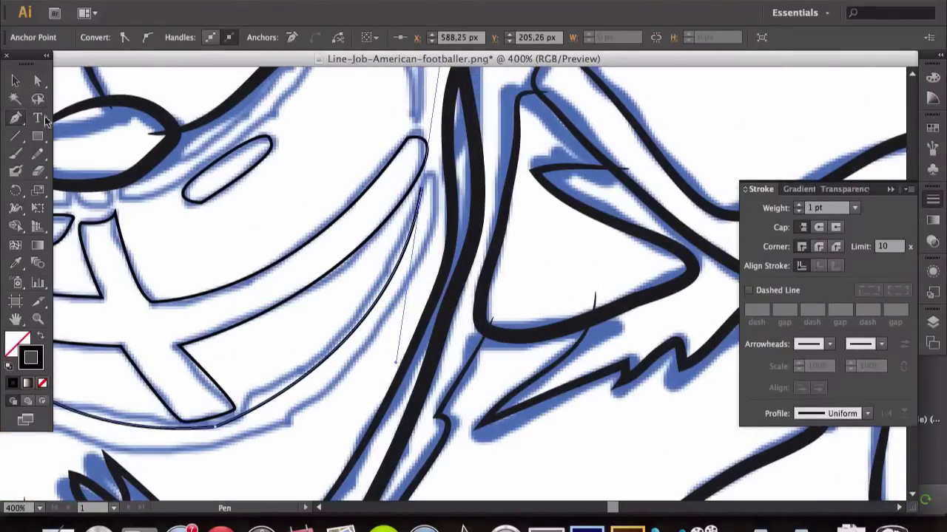
scroll(439, 228, left, 2)
scroll(440, 228, down, 2)
scroll(275, 304, down, 3)
drag(275, 303, 151, 333)
scroll(187, 230, left, 5)
drag(186, 230, 64, 132)
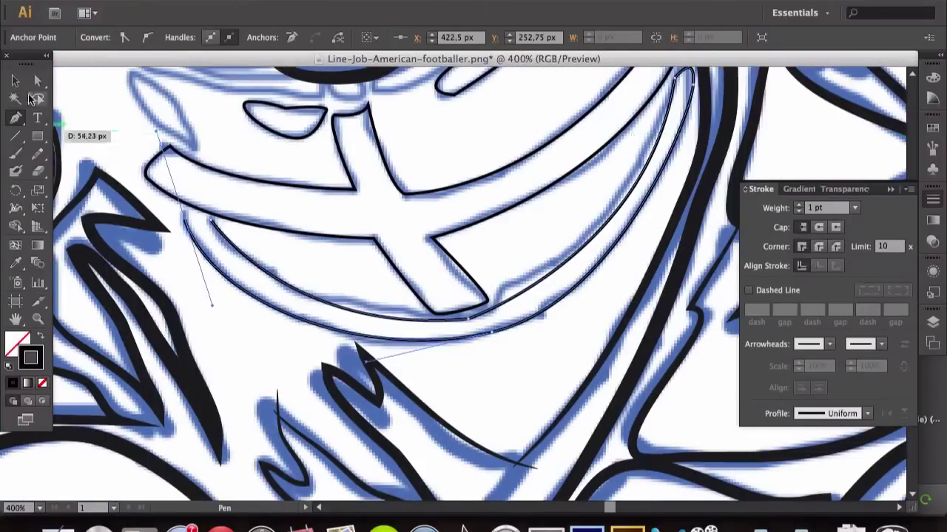
Outline the upper mask bar along the helmet edge and close its left end.
scroll(333, 219, up, 3)
scroll(649, 153, up, 1)
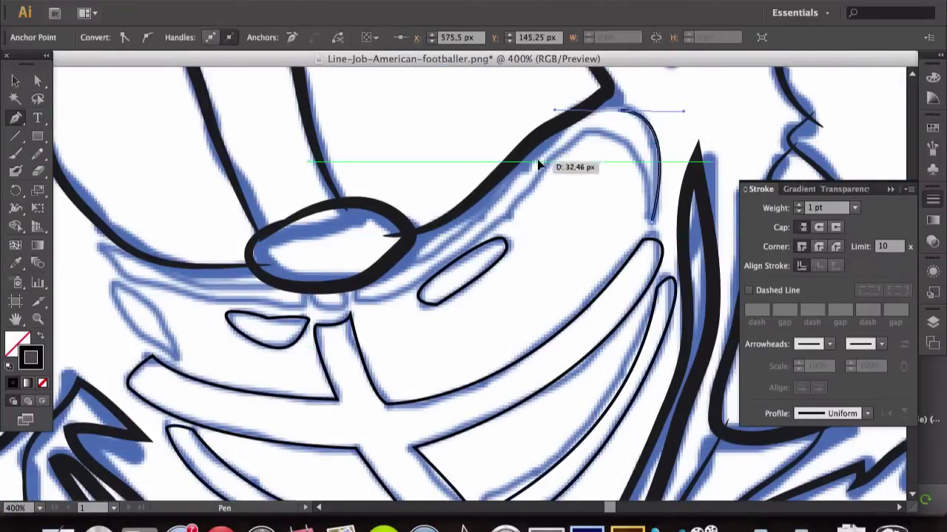
drag(359, 291, 418, 292)
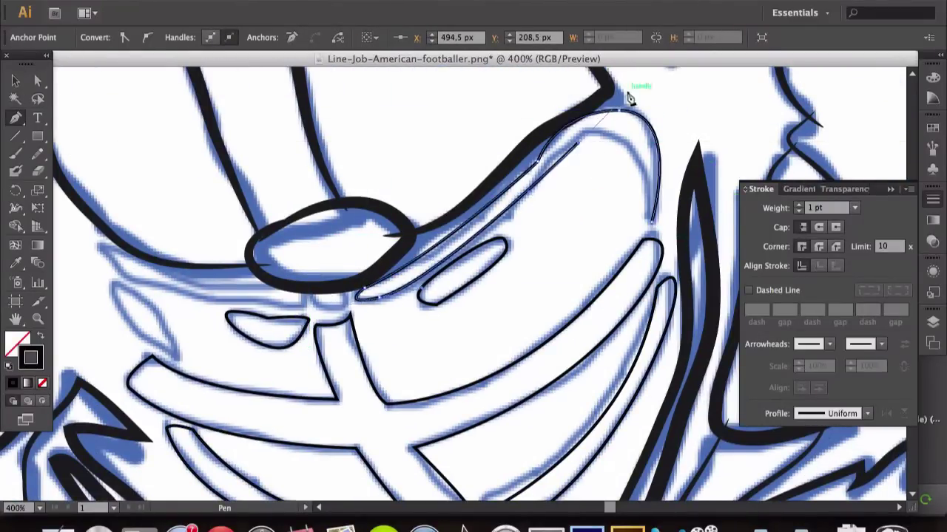
scroll(292, 271, left, 5)
scroll(463, 296, left, 1)
mouse_move(464, 296)
mouse_down()
mouse_move(338, 298)
mouse_move(211, 205)
mouse_move(488, 297)
mouse_up()
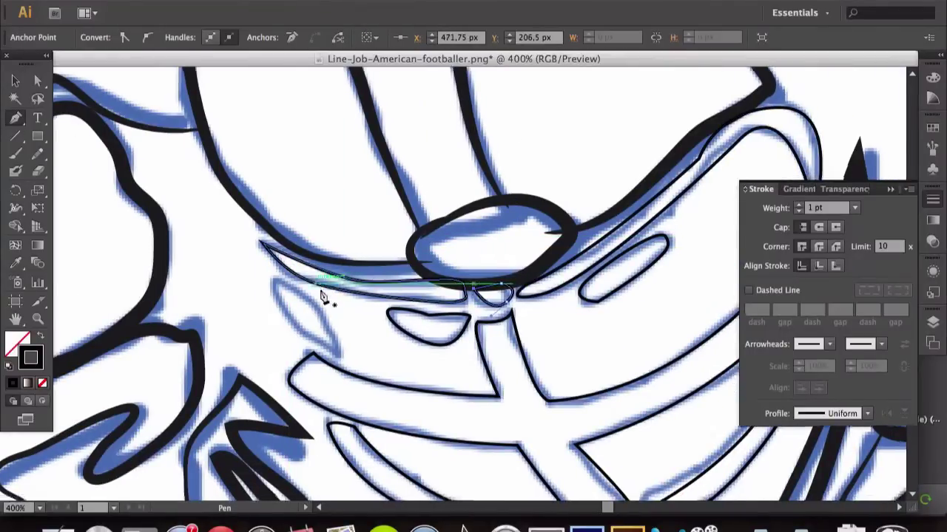
scroll(328, 296, right, 2)
scroll(328, 296, down, 2)
drag(273, 281, 274, 317)
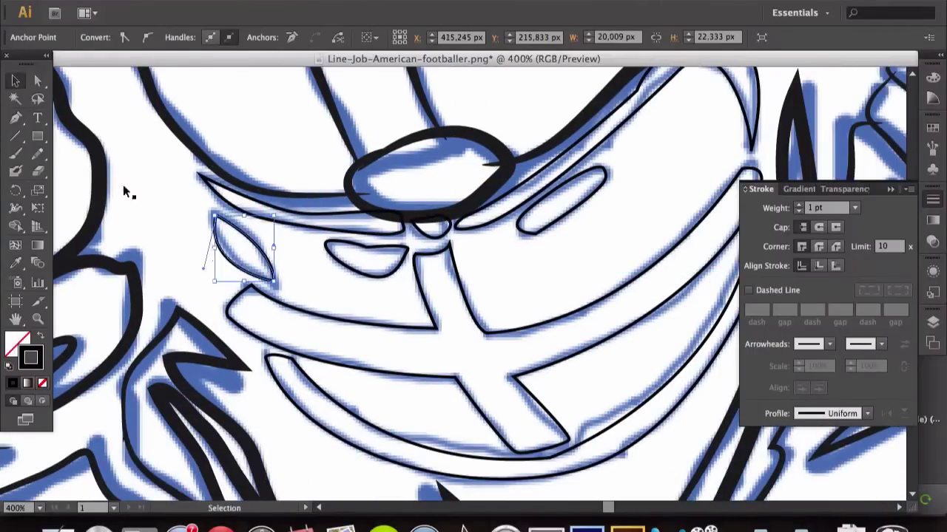
Convert all the line art into a Live Paint group, then deselect and zoom in.
click(124, 190)
key(ctrl+0)
drag(67, 339, 67, 341)
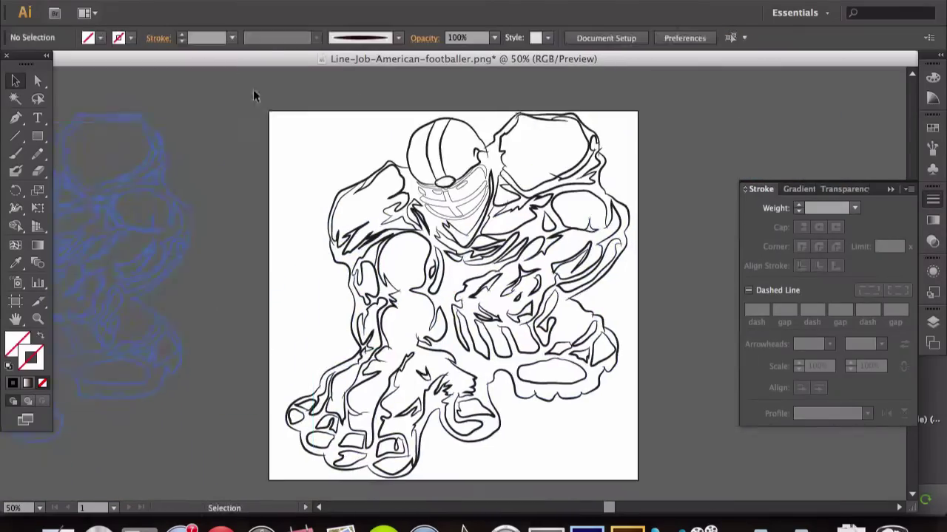
key(ctrl+a)
click(252, 2)
mouse_move(255, 335)
click(348, 340)
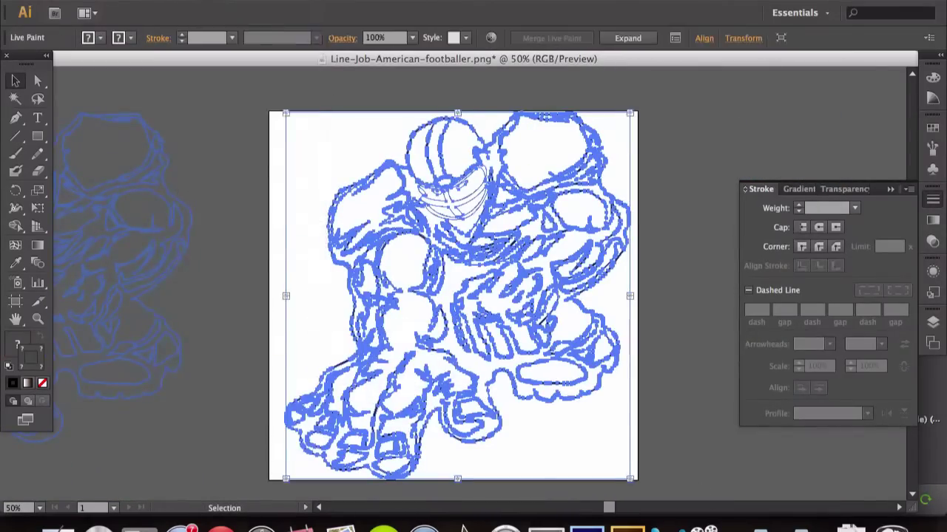
key(ctrl+shift+a)
key(ctrl+equal)
key(ctrl+equal)
key(ctrl+equal)
key(ctrl+equal)
key(ctrl+equal)
key(ctrl+equal)
key(a)
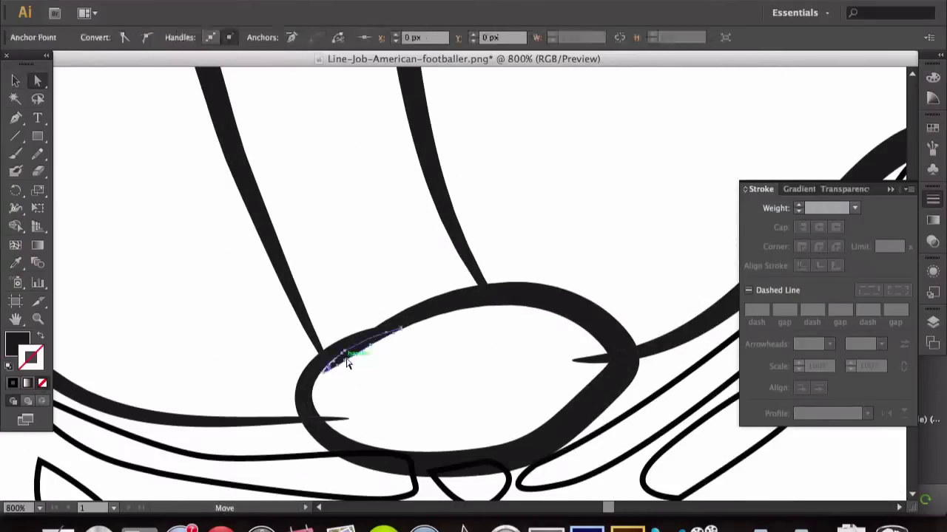
scroll(382, 423, down, 3)
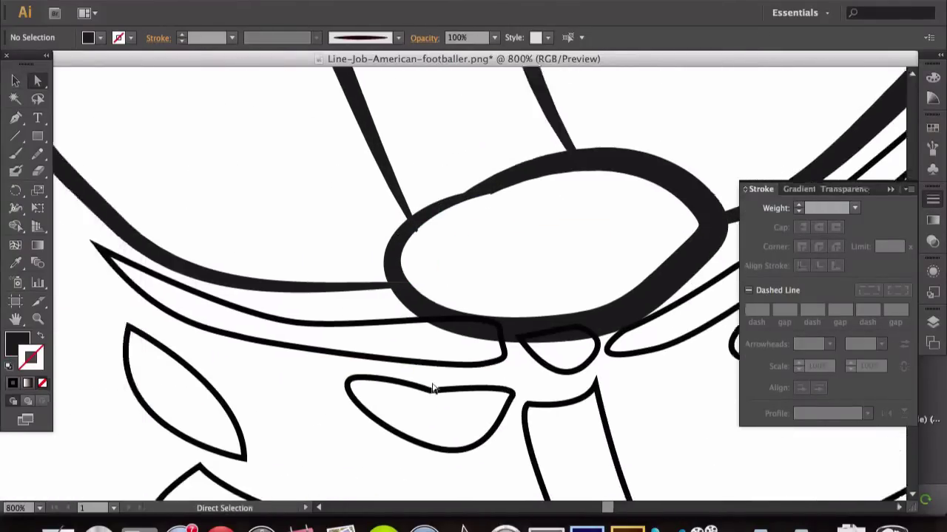
click(291, 332)
scroll(494, 295, up, 5)
scroll(494, 295, down, 5)
click(488, 283)
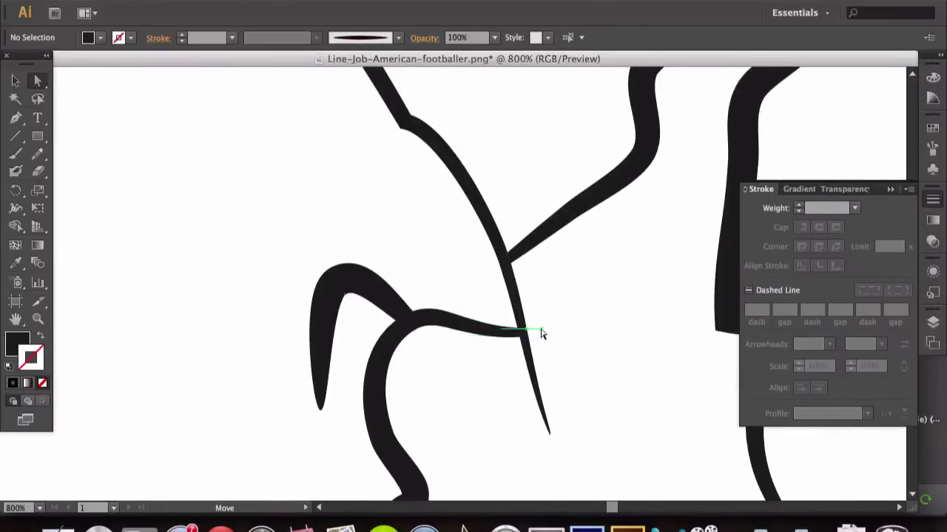
scroll(503, 370, down, 5)
scroll(503, 370, down, 5)
scroll(503, 365, right, 5)
scroll(554, 212, up, 1)
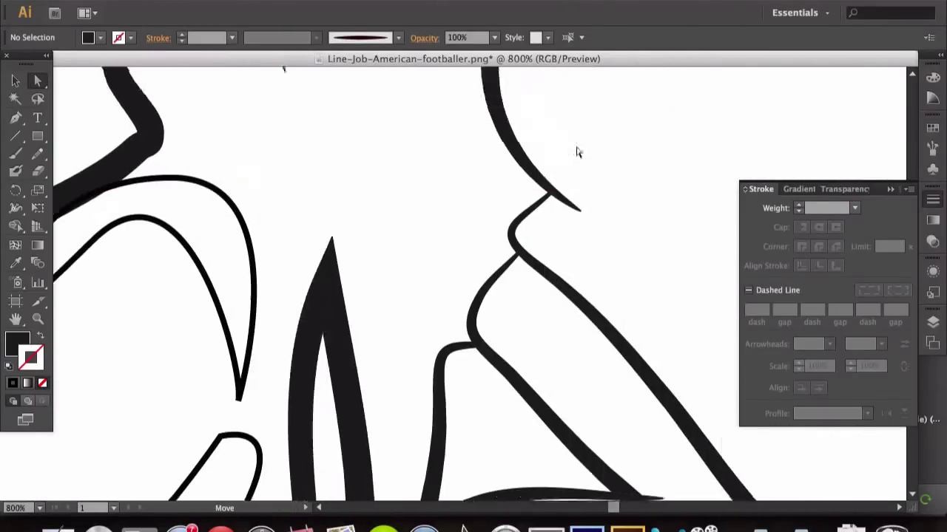
scroll(577, 151, down, 5)
click(343, 217)
click(418, 215)
scroll(419, 216, down, 5)
scroll(425, 260, down, 5)
scroll(641, 327, down, 5)
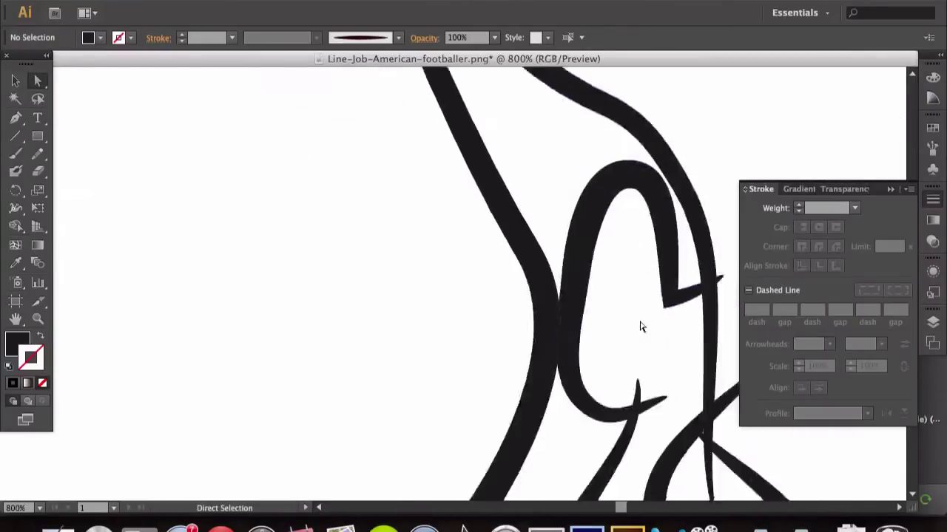
scroll(641, 327, right, 5)
scroll(562, 345, down, 5)
scroll(540, 233, up, 5)
scroll(465, 264, down, 5)
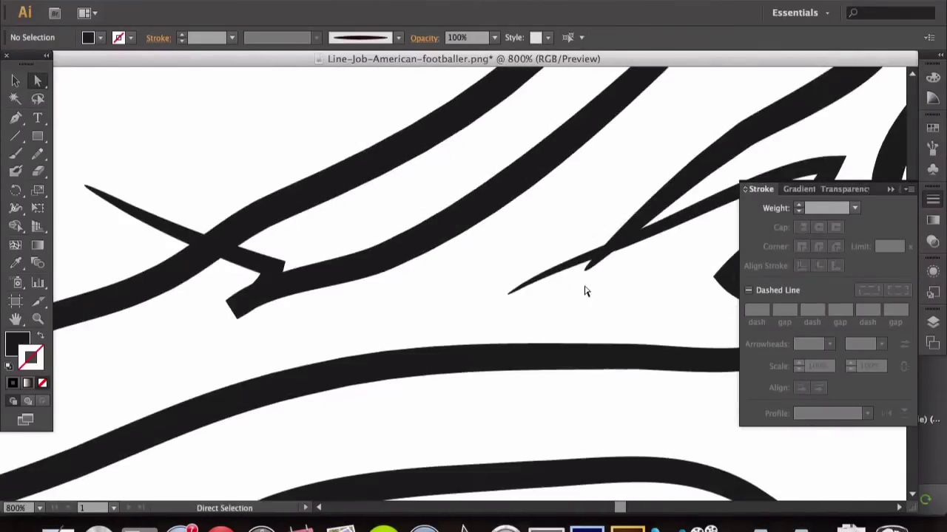
scroll(406, 296, left, 5)
scroll(450, 355, left, 5)
scroll(406, 326, down, 5)
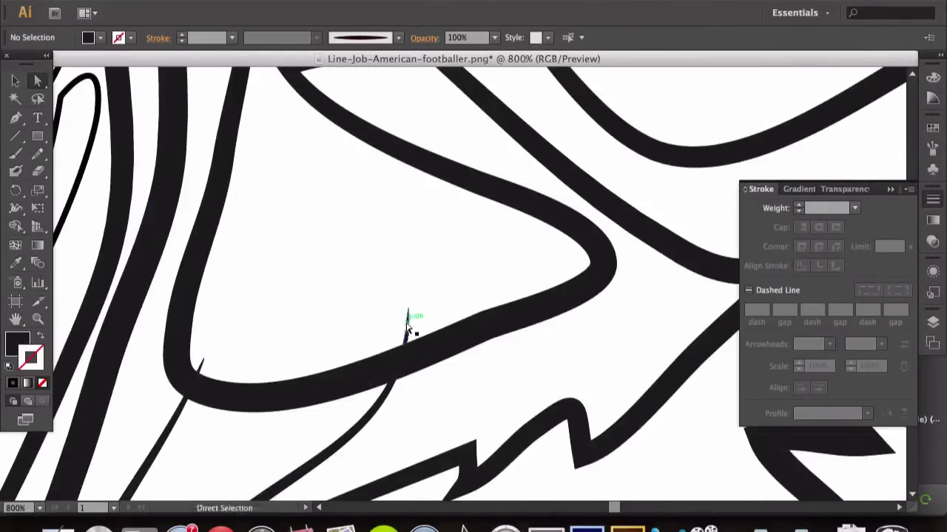
scroll(205, 363, down, 5)
scroll(205, 363, down, 5)
scroll(434, 264, left, 5)
scroll(508, 331, right, 5)
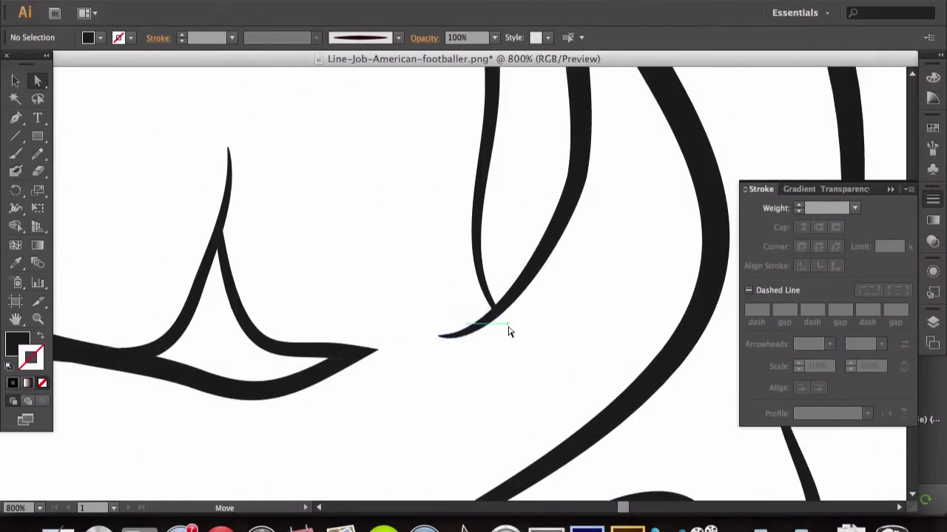
scroll(509, 330, down, 5)
scroll(266, 372, right, 5)
scroll(483, 353, left, 5)
scroll(253, 375, down, 5)
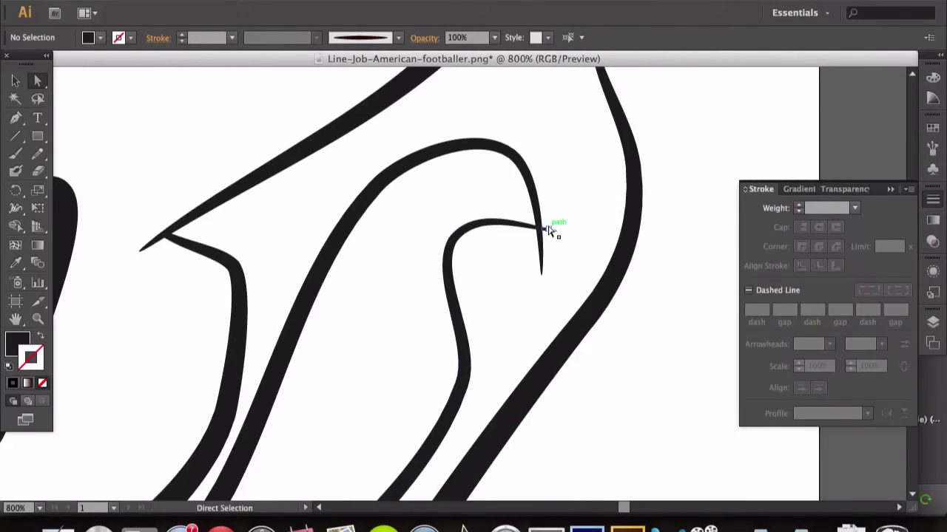
scroll(549, 230, down, 5)
scroll(497, 433, right, 5)
scroll(545, 385, left, 5)
scroll(526, 376, down, 5)
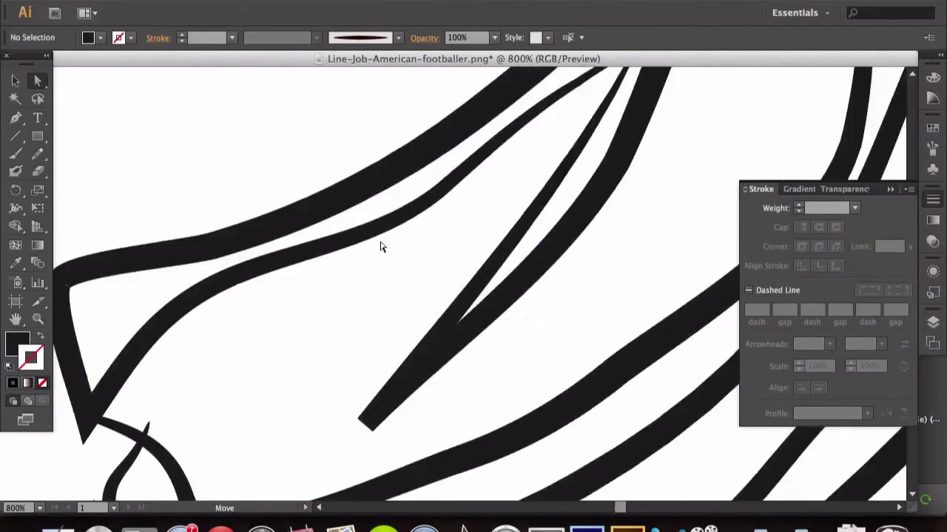
scroll(381, 246, left, 5)
scroll(382, 245, right, 5)
scroll(374, 437, down, 5)
scroll(377, 440, down, 5)
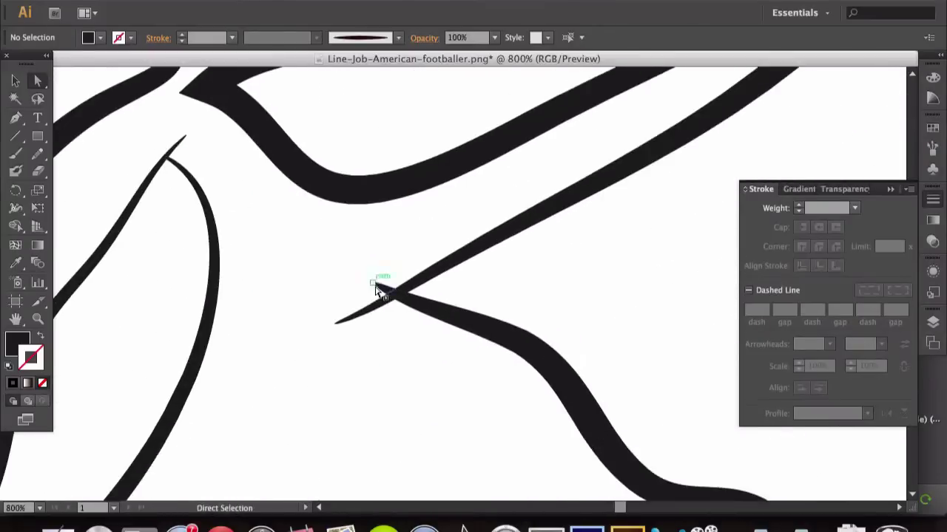
click(366, 257)
scroll(391, 264, up, 5)
click(460, 422)
scroll(461, 422, down, 5)
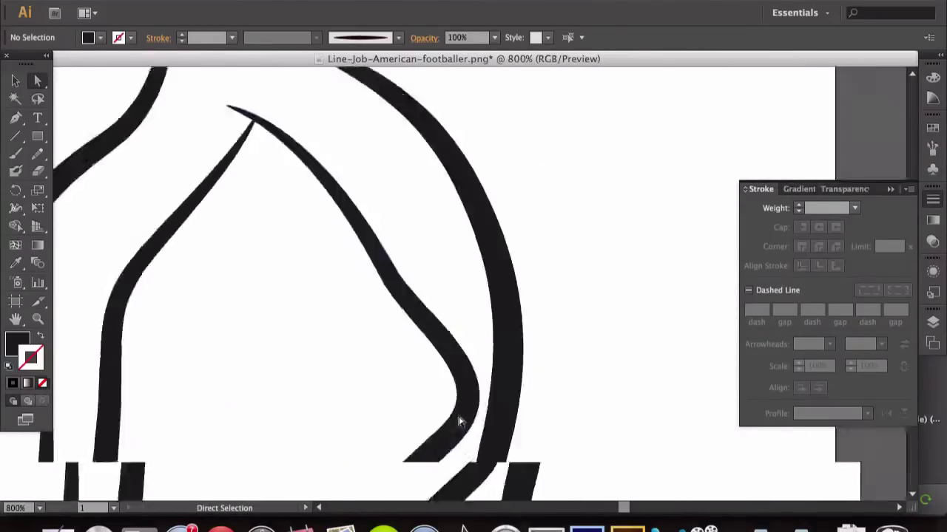
scroll(486, 359, right, 5)
scroll(469, 248, left, 5)
scroll(469, 248, down, 5)
scroll(365, 332, right, 3)
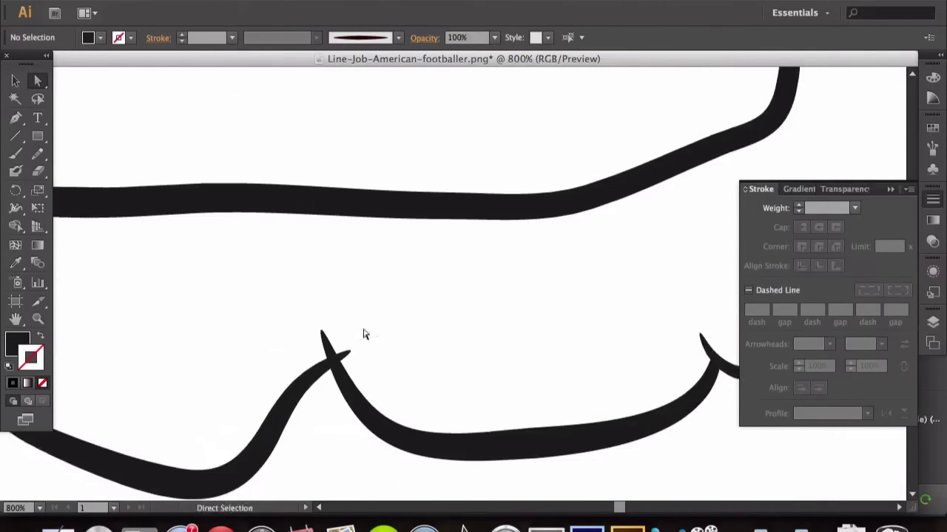
scroll(419, 276, down, 3)
scroll(423, 287, up, 5)
scroll(423, 287, down, 5)
scroll(422, 285, left, 3)
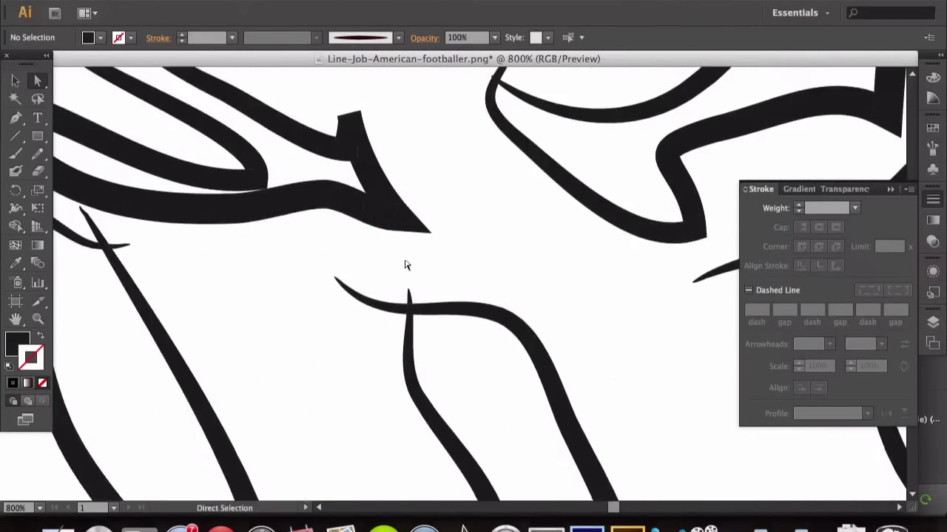
scroll(406, 264, left, 3)
scroll(408, 296, up, 3)
scroll(295, 339, up, 3)
scroll(130, 276, left, 5)
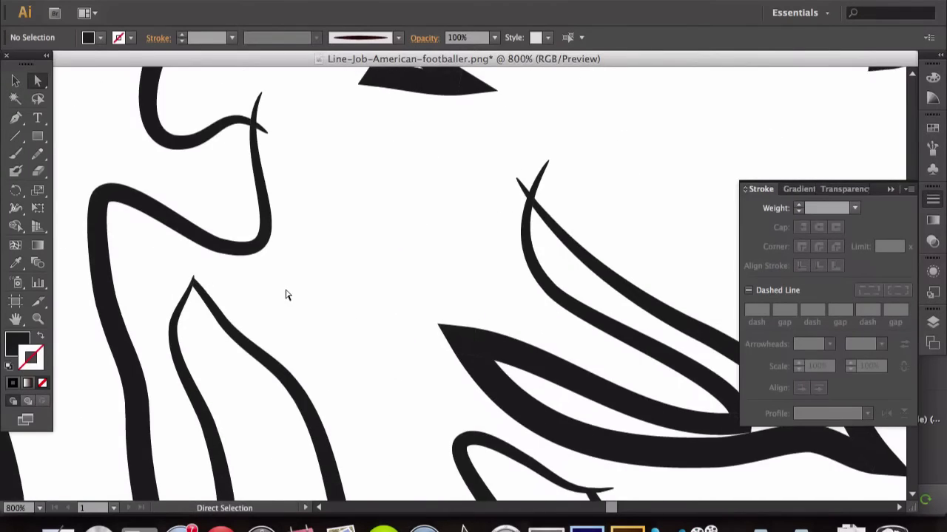
scroll(332, 251, up, 3)
scroll(287, 141, up, 1)
scroll(326, 185, right, 5)
scroll(337, 287, left, 5)
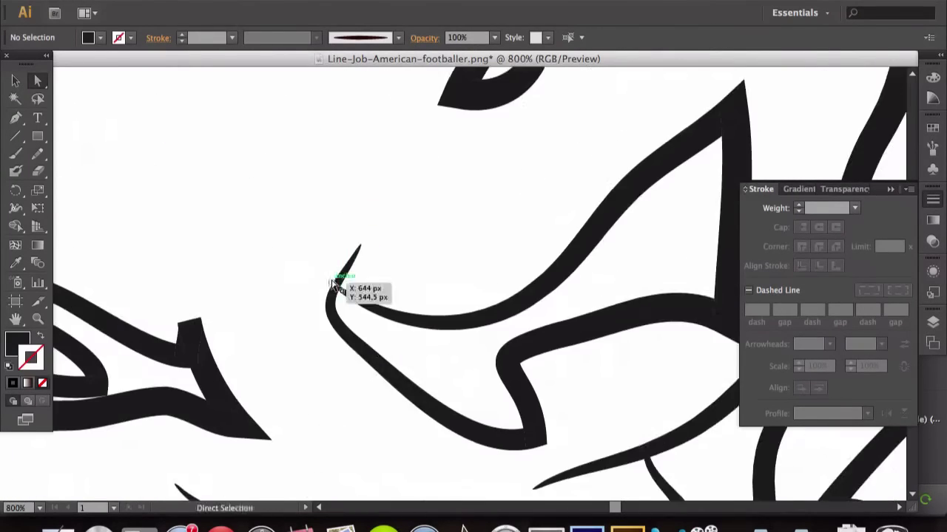
scroll(332, 286, down, 3)
scroll(329, 266, left, 3)
scroll(384, 281, down, 3)
scroll(488, 285, up, 5)
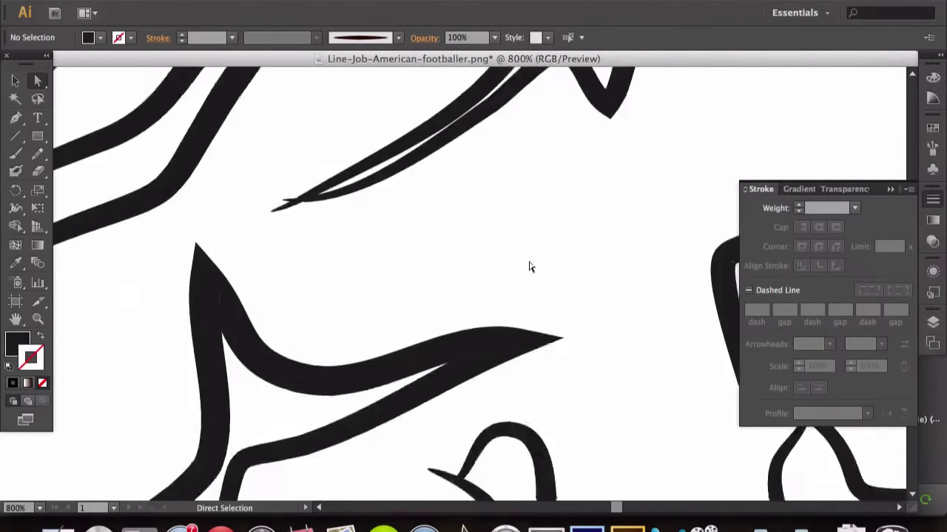
scroll(443, 296, down, 3)
scroll(465, 318, up, 3)
scroll(584, 259, right, 3)
scroll(429, 222, left, 3)
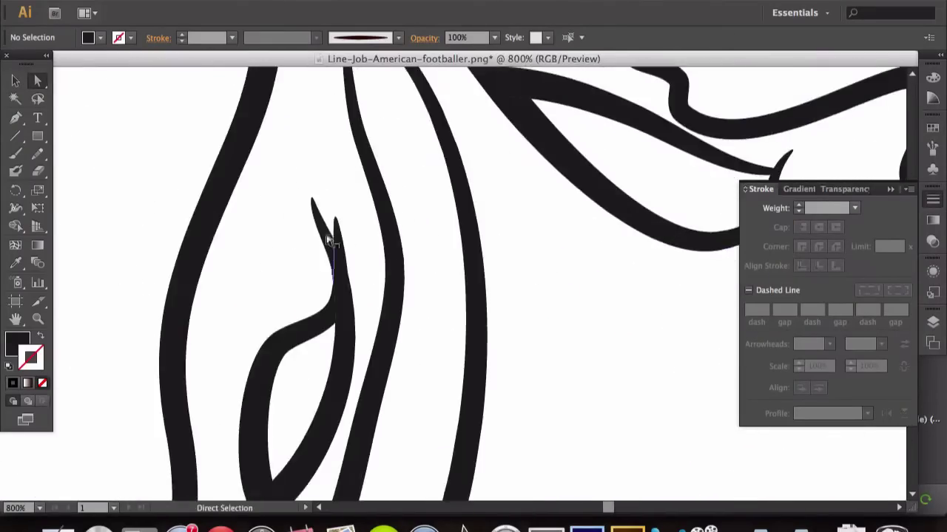
scroll(333, 238, down, 3)
scroll(414, 255, right, 3)
scroll(480, 281, down, 3)
Snap the loose line end onto the neighbouring stroke to close the gap.
scroll(466, 291, up, 3)
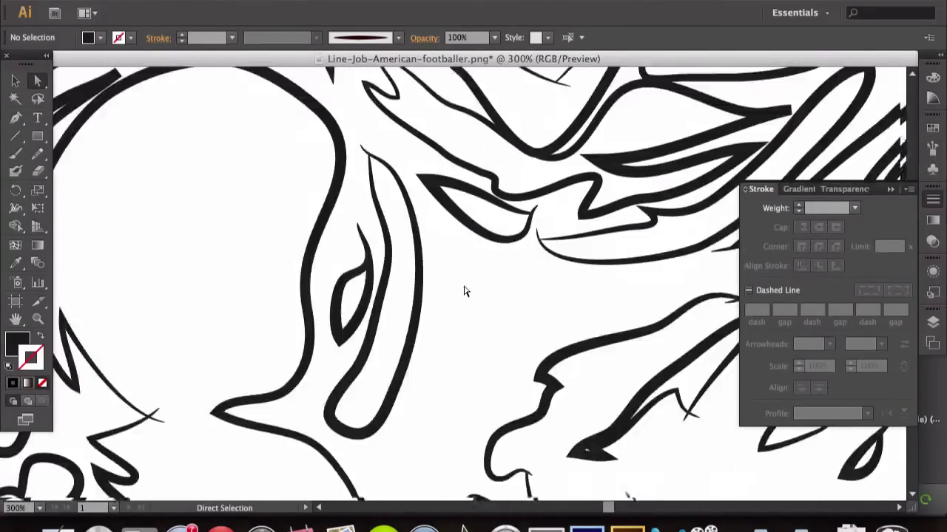
scroll(486, 348, down, 3)
scroll(490, 355, right, 3)
scroll(496, 416, down, 3)
scroll(534, 279, up, 3)
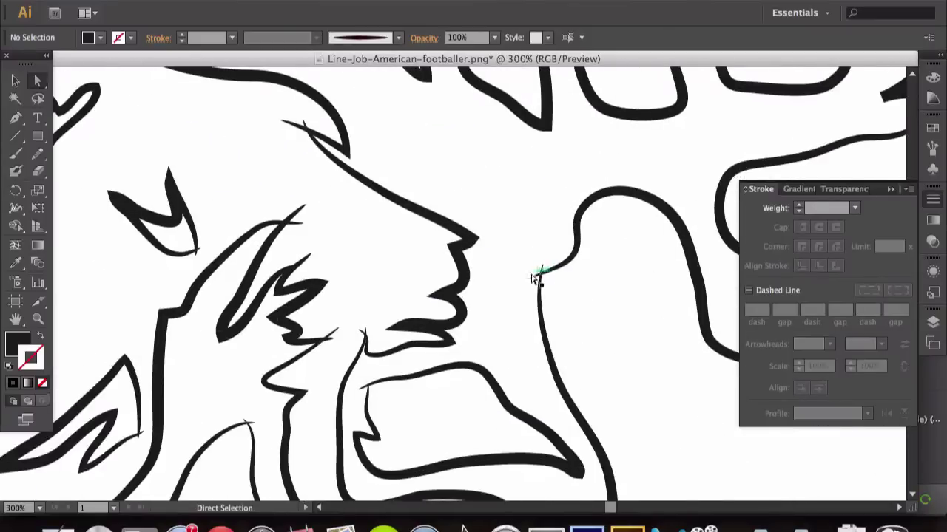
scroll(534, 279, down, 3)
scroll(392, 244, left, 3)
drag(387, 249, 497, 221)
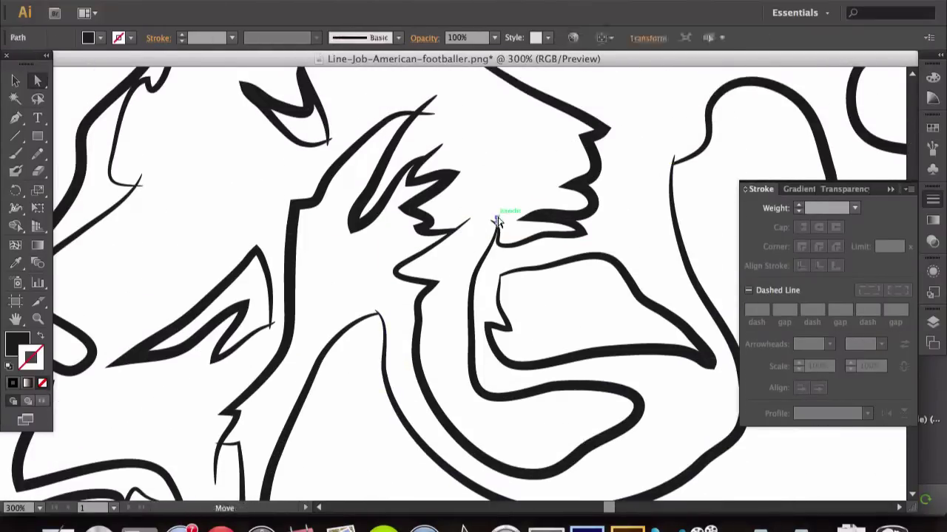
click(433, 120)
Pan around the footballer to inspect the line art for remaining gaps.
scroll(433, 143, down, 5)
scroll(393, 271, down, 2)
scroll(429, 357, left, 3)
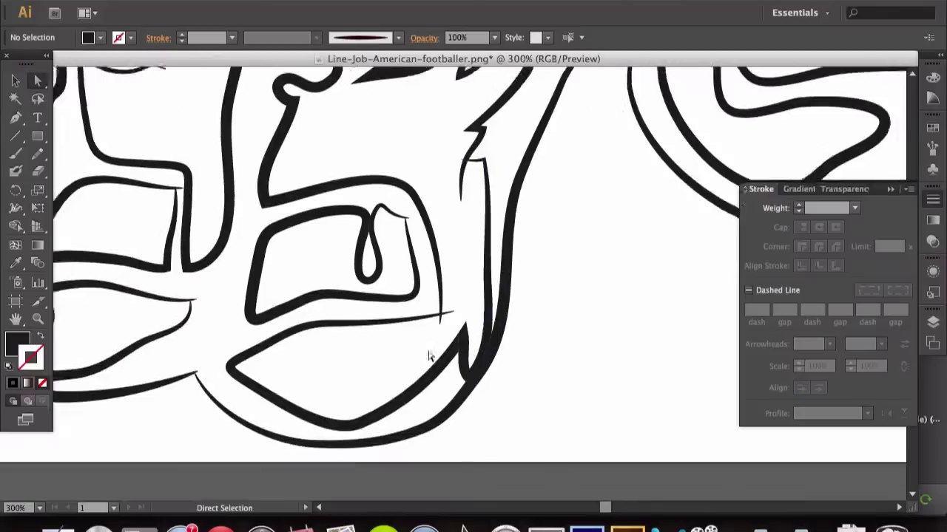
scroll(469, 324, left, 3)
scroll(501, 342, left, 4)
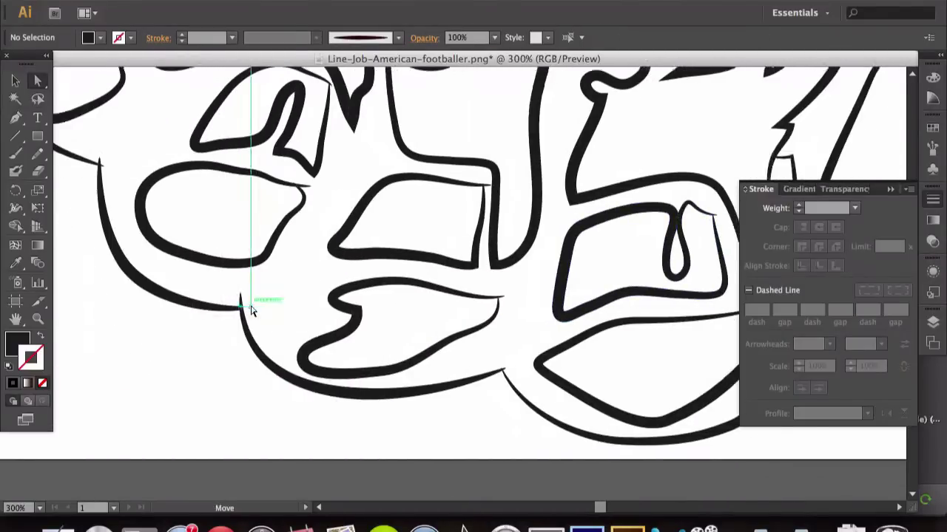
scroll(184, 274, up, 2)
scroll(288, 386, left, 2)
scroll(401, 312, up, 2)
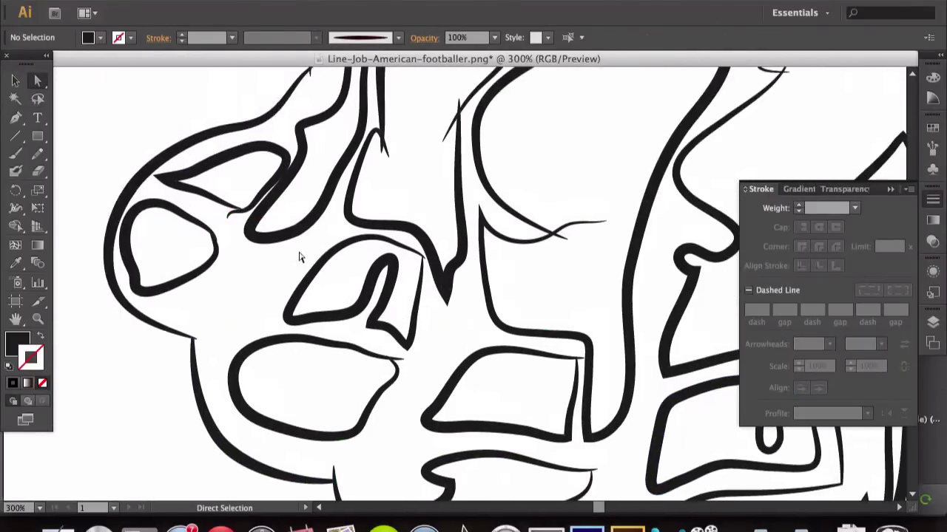
scroll(298, 254, right, 1)
scroll(406, 295, right, 2)
scroll(369, 215, down, 3)
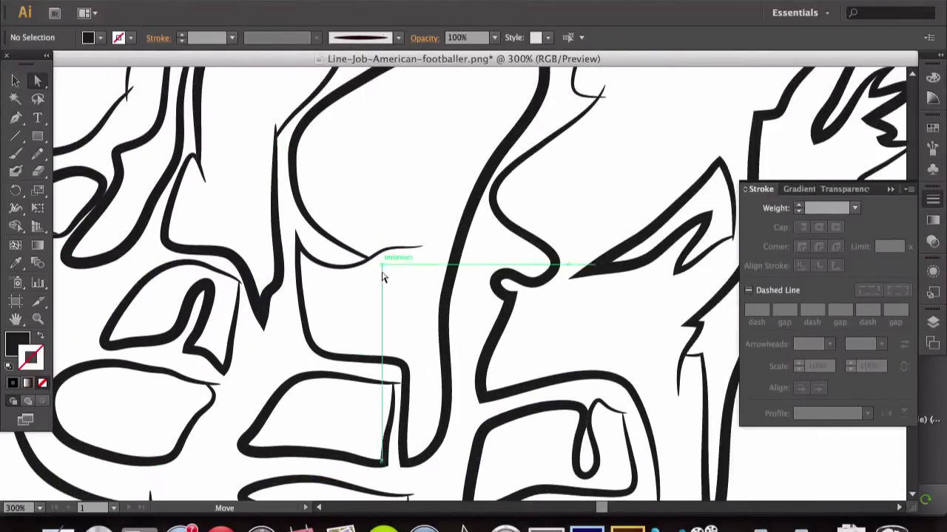
scroll(429, 296, down, 2)
scroll(488, 266, up, 2)
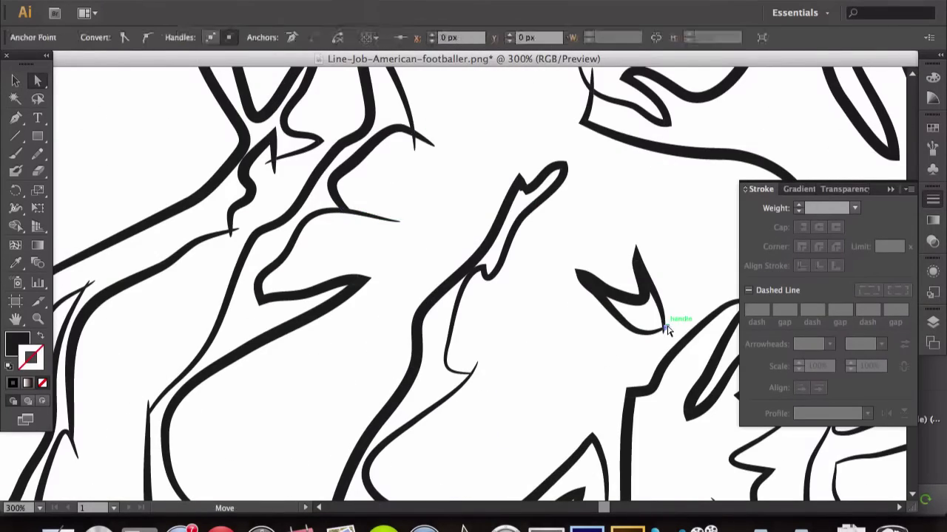
scroll(665, 329, up, 2)
scroll(496, 355, right, 3)
scroll(383, 166, up, 3)
scroll(443, 355, right, 2)
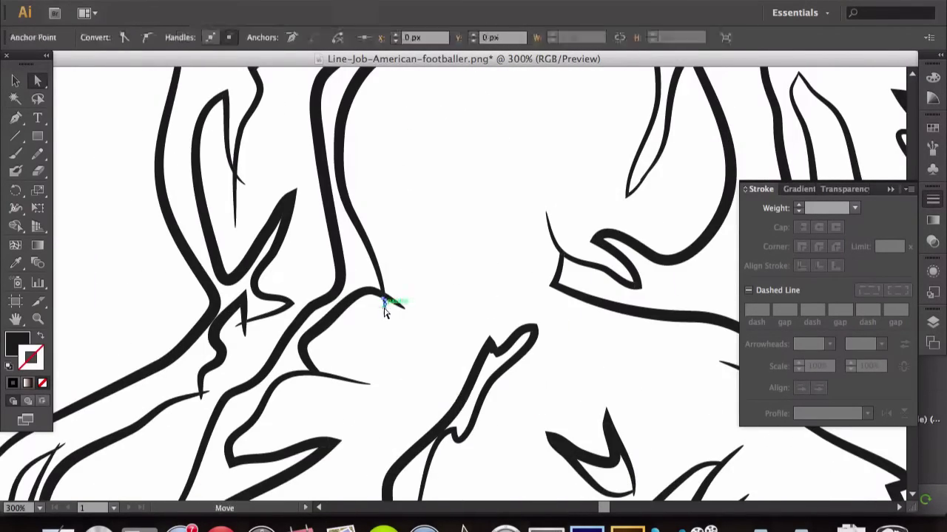
scroll(391, 306, left, 1)
scroll(400, 318, down, 2)
scroll(443, 251, up, 2)
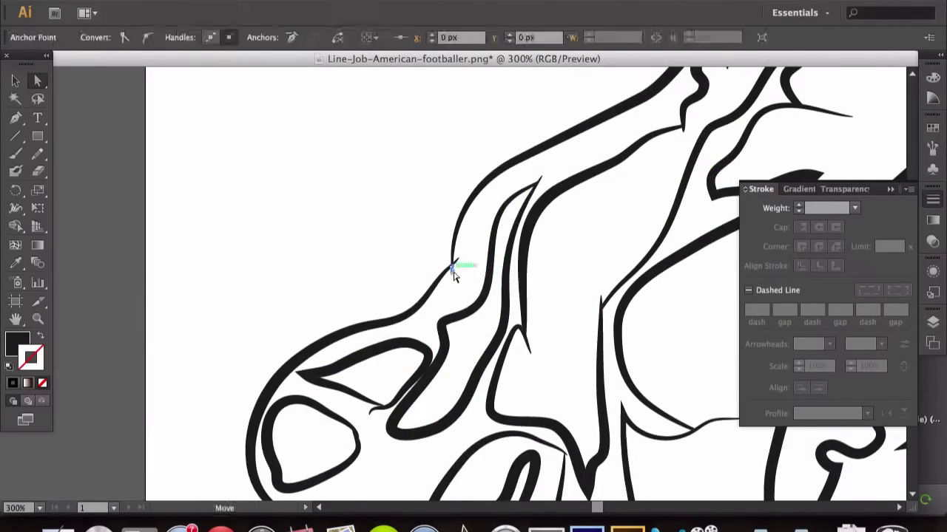
scroll(436, 333, left, 2)
scroll(333, 295, up, 2)
scroll(259, 195, up, 2)
scroll(414, 244, up, 2)
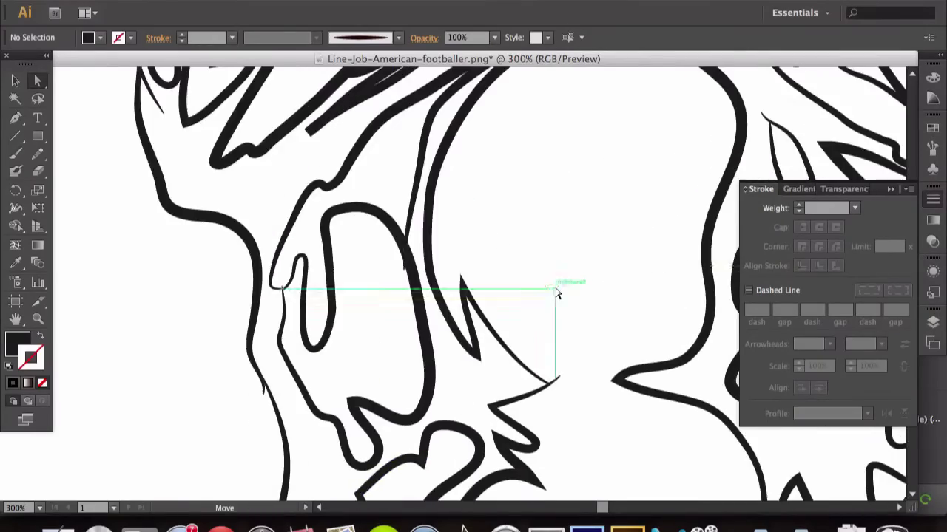
scroll(480, 274, right, 3)
scroll(341, 310, left, 2)
scroll(186, 390, up, 2)
scroll(391, 313, down, 1)
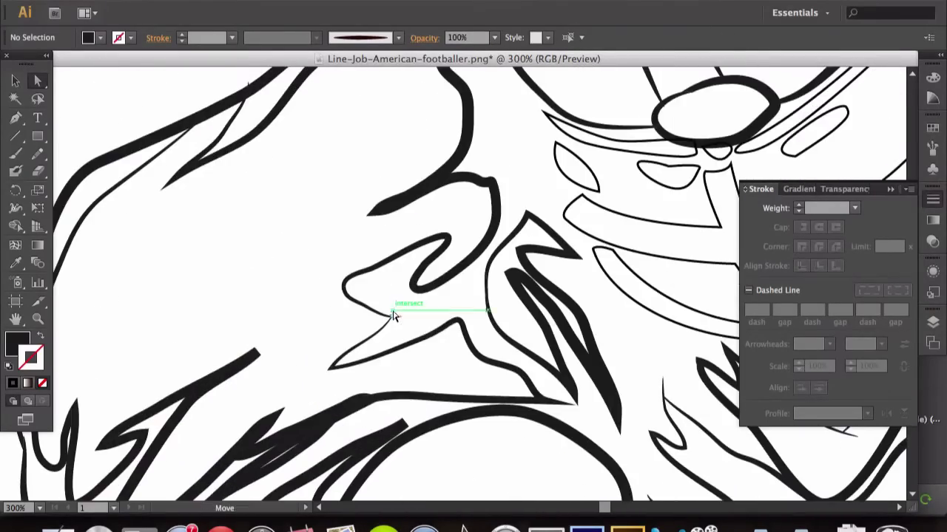
scroll(380, 184, left, 3)
scroll(352, 247, right, 4)
scroll(352, 246, up, 2)
scroll(352, 246, down, 3)
scroll(352, 246, down, 3)
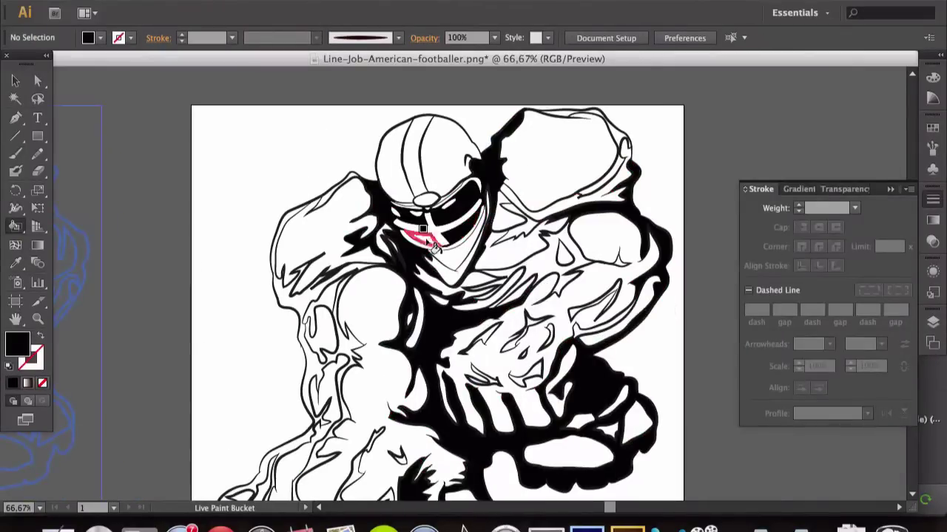
Pan around the right shoulder pad, extended hand and forearm to check the black shadow fills.
scroll(444, 174, right, 3)
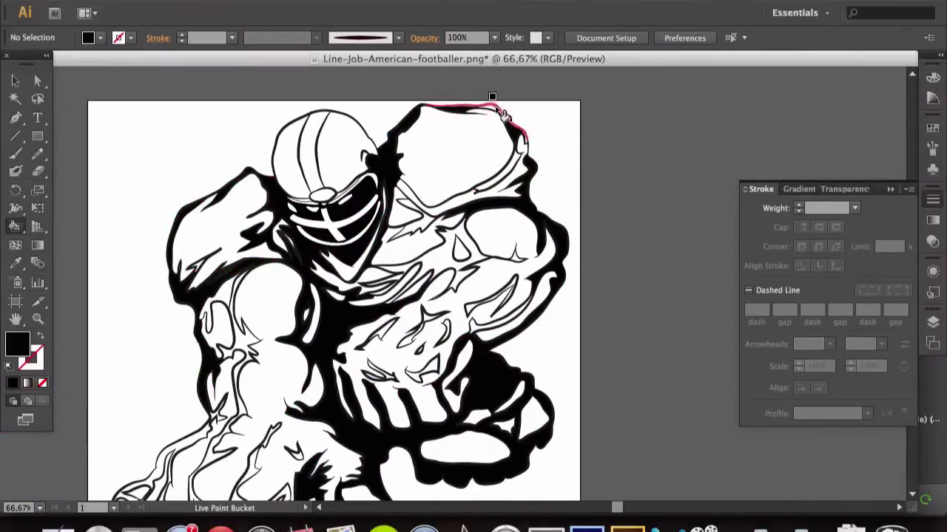
scroll(489, 355, down, 5)
scroll(366, 327, left, 5)
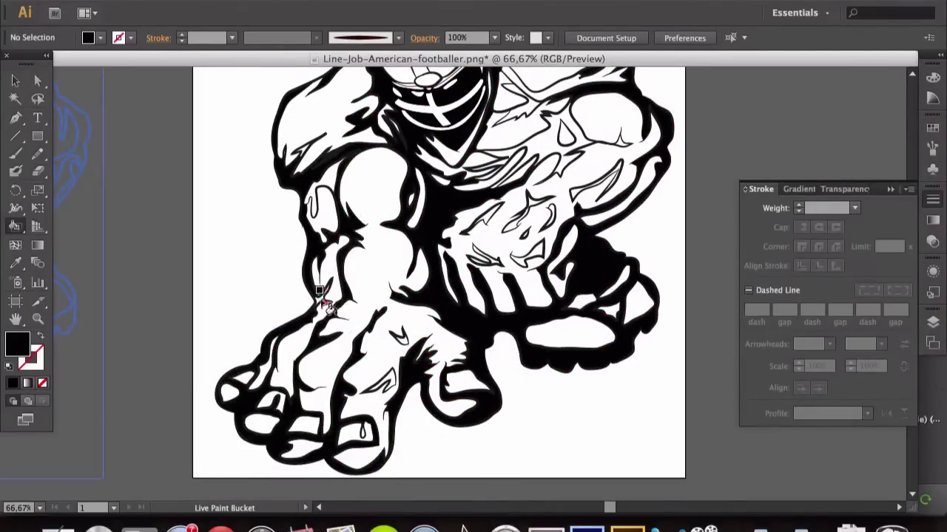
scroll(237, 312, up, 5)
scroll(305, 278, right, 3)
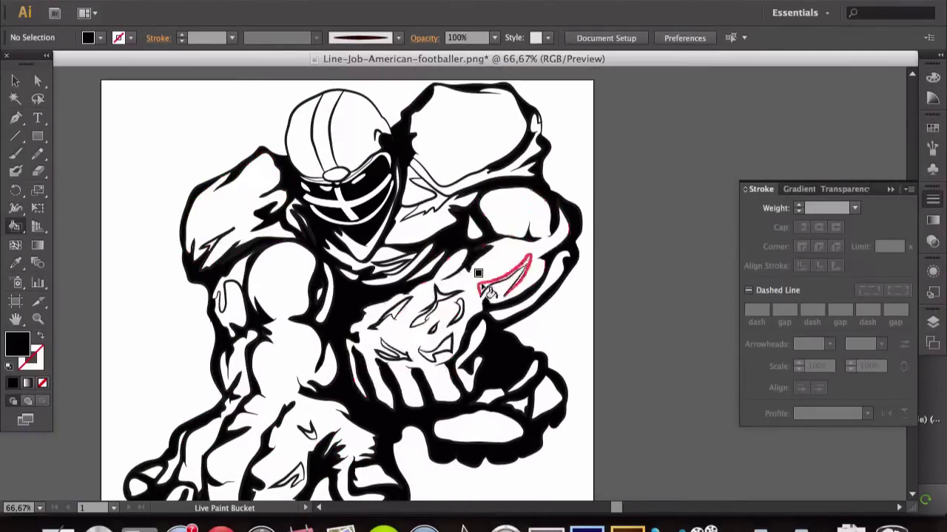
scroll(109, 292, up, 2)
scroll(151, 241, right, 5)
scroll(118, 240, down, 3)
scroll(86, 240, up, 1)
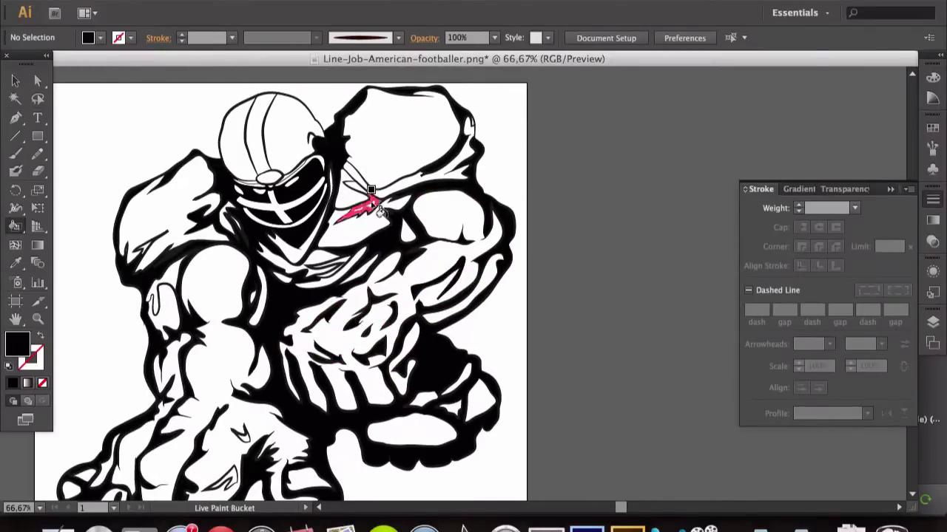
scroll(332, 259, up, 2)
scroll(215, 384, down, 5)
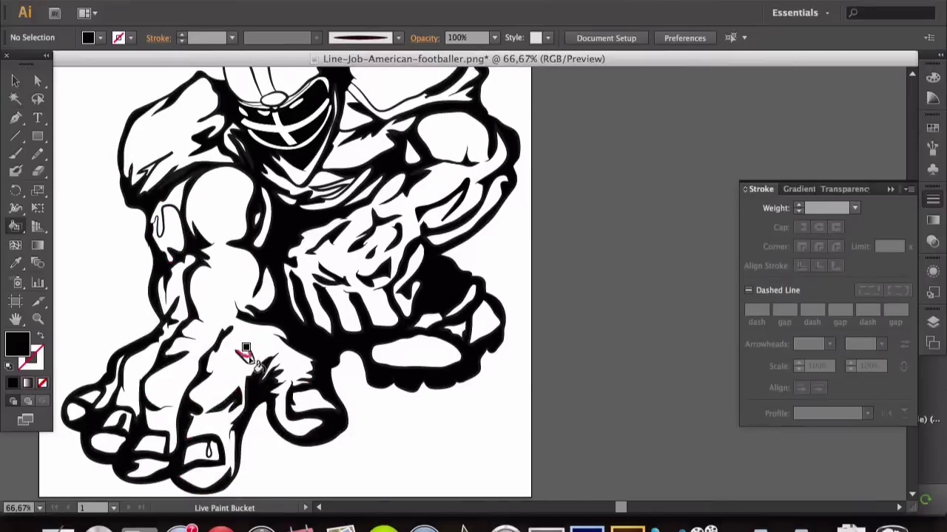
Set the fill colour to red and paint the helmet's centre region with it.
scroll(206, 451, up, 5)
scroll(207, 451, left, 3)
double_click(19, 343)
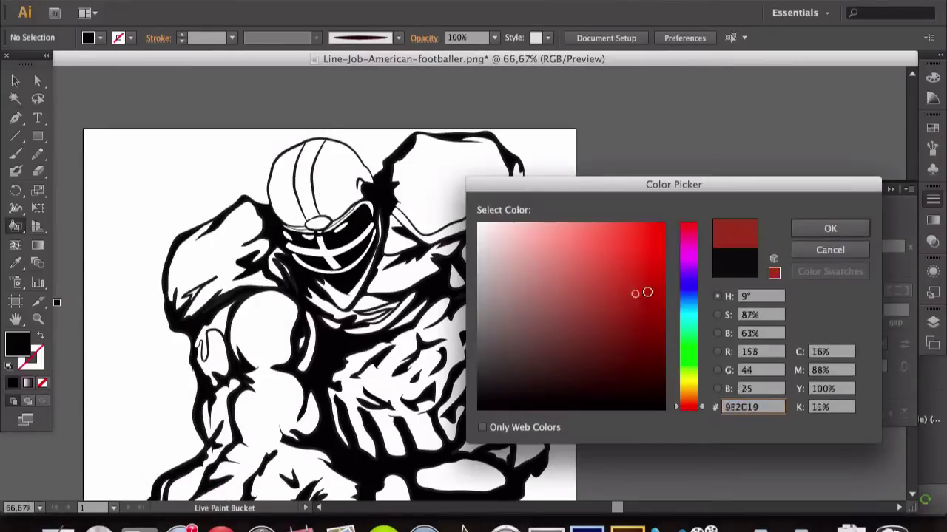
click(830, 229)
click(340, 178)
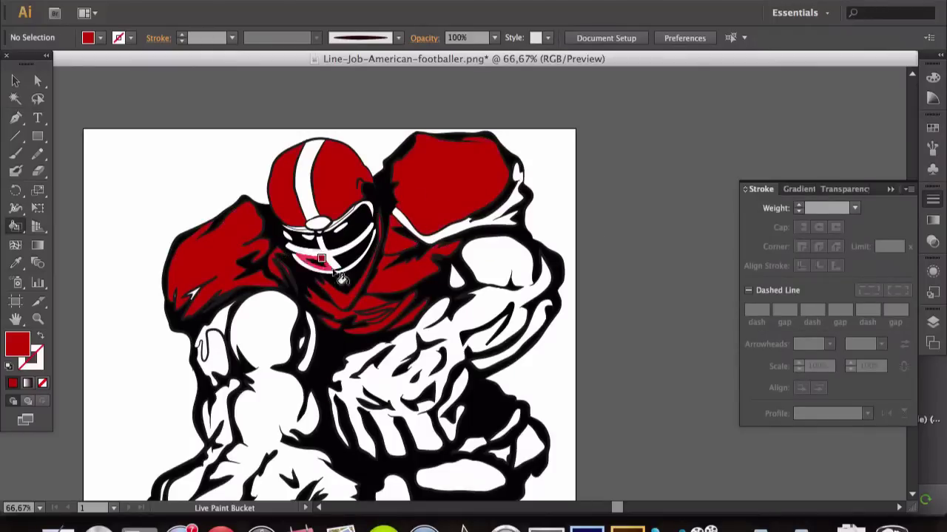
Change the fill colour to white for the helmet stripe.
double_click(19, 344)
click(481, 223)
click(830, 228)
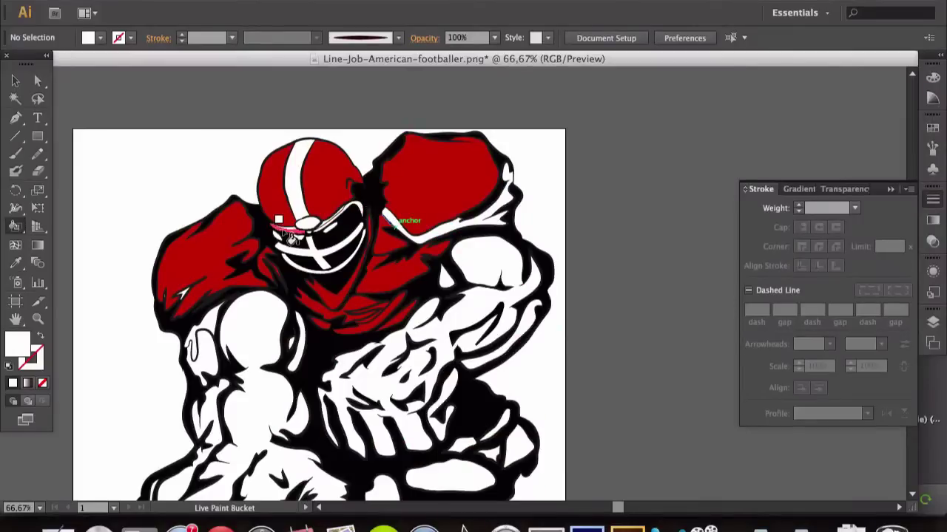
Set the fill colour to the pale cream skin tone FFE6BD for the arms and hands.
scroll(314, 225, down, 3)
double_click(19, 344)
text(FFE6BD)
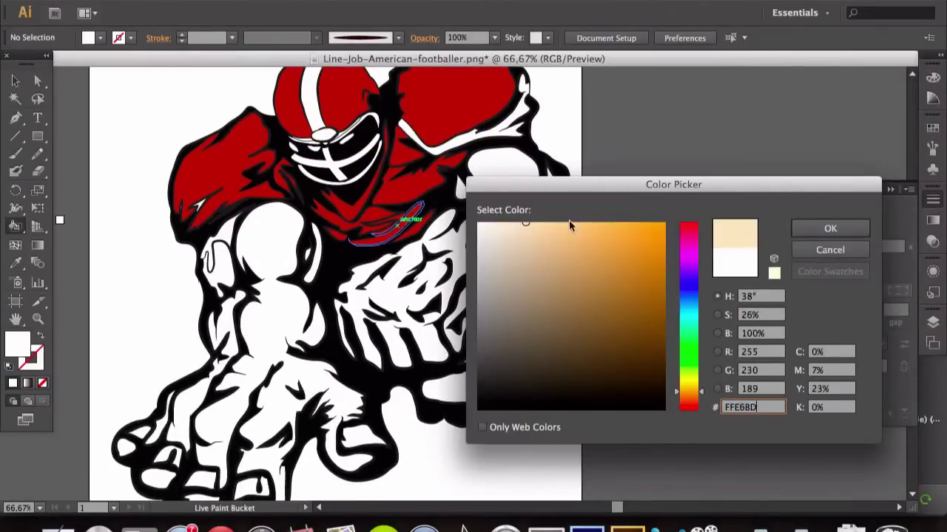
key(Return)
click(414, 288)
scroll(318, 265, down, 3)
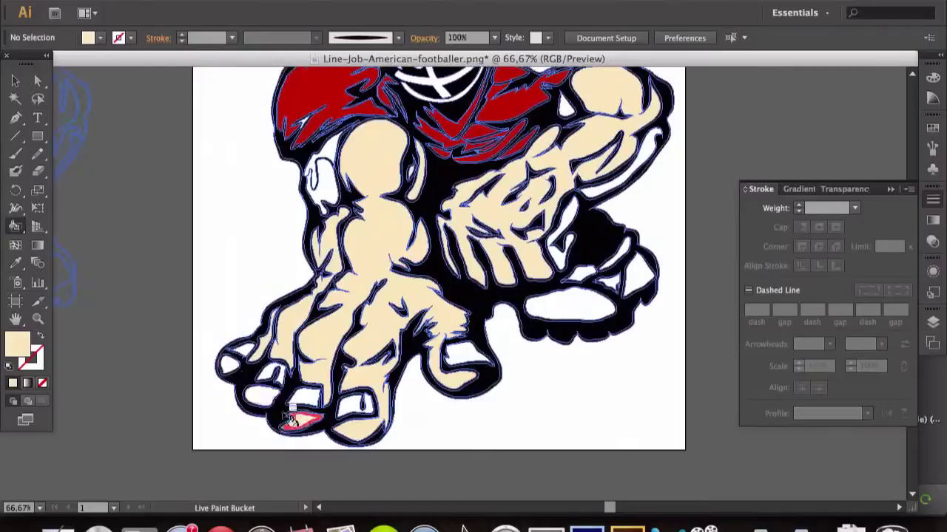
scroll(370, 338, up, 4)
scroll(311, 332, right, 3)
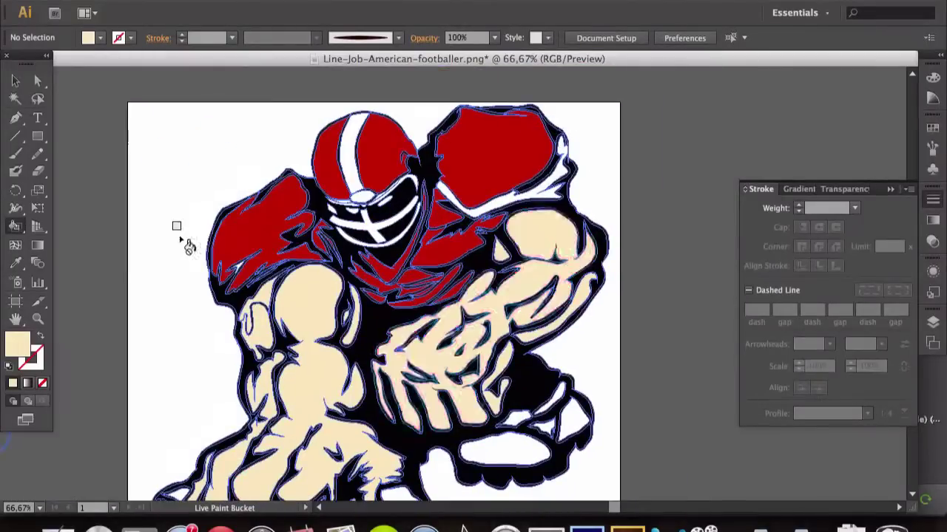